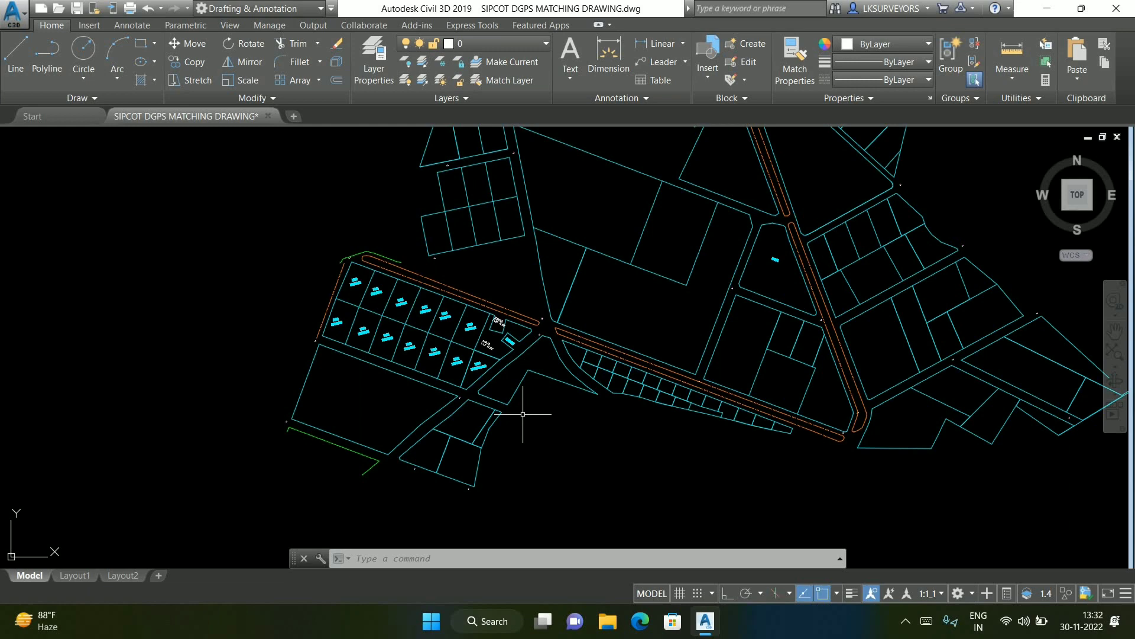
List the properties of the LK1 survey point block near the end of the road median
scroll(521, 305, "up", 10)
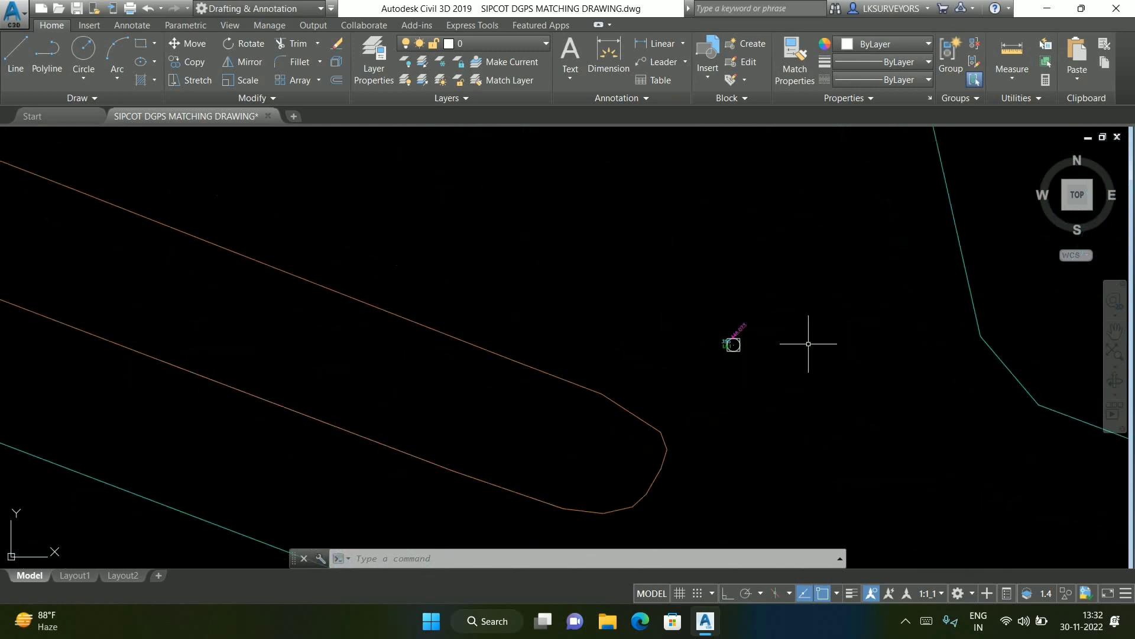
scroll(745, 349, "up", 5)
left_click(730, 330)
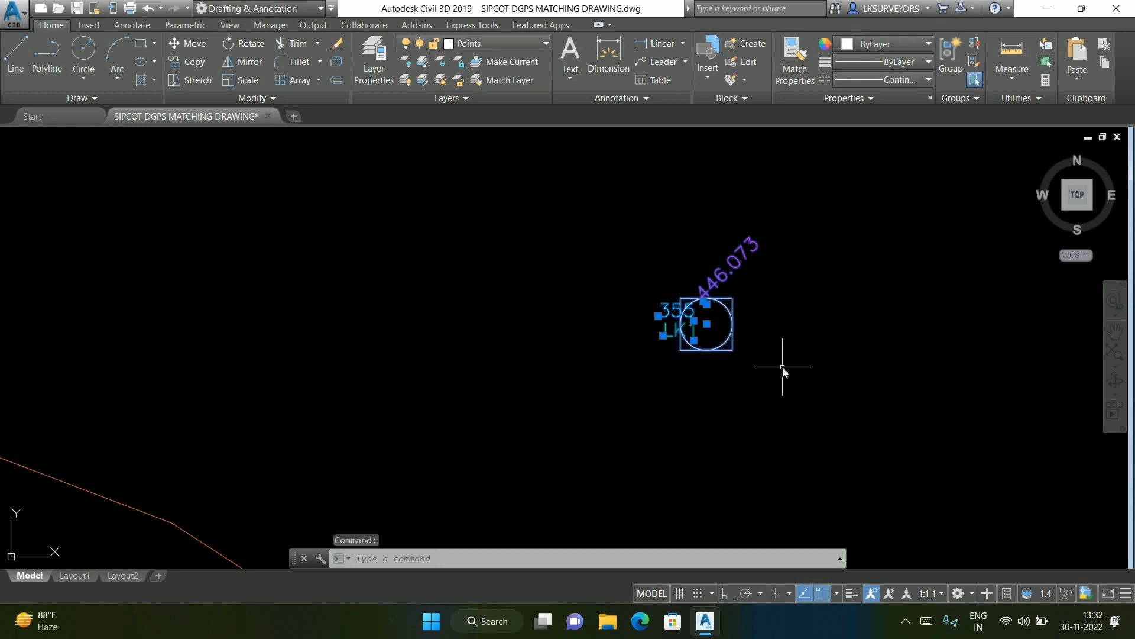
type("list")
key("Return")
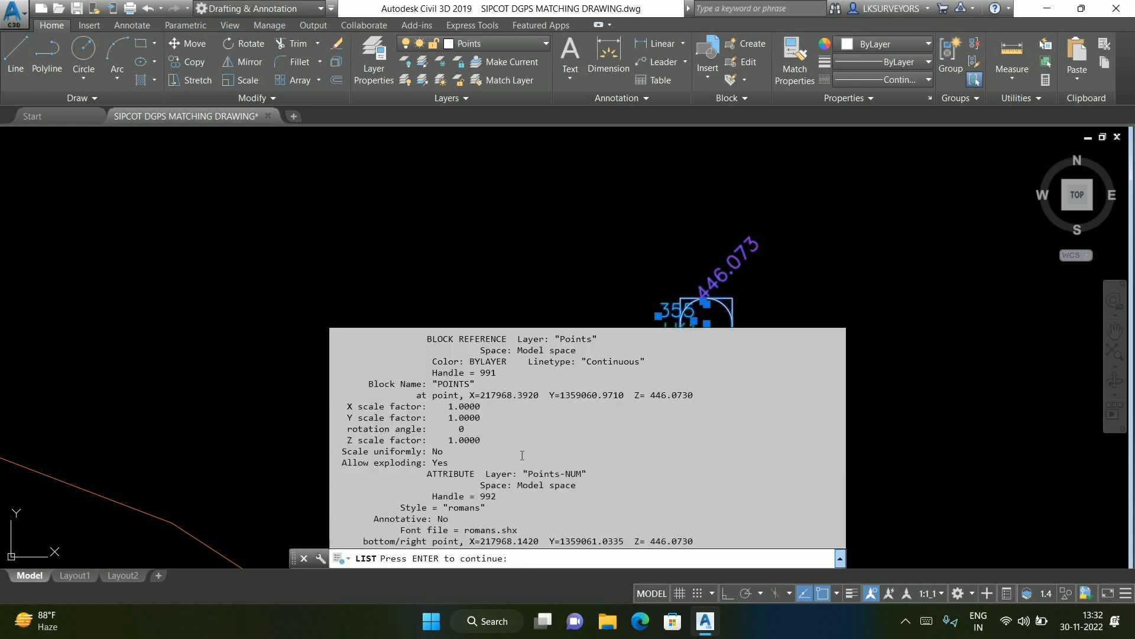
key("Return")
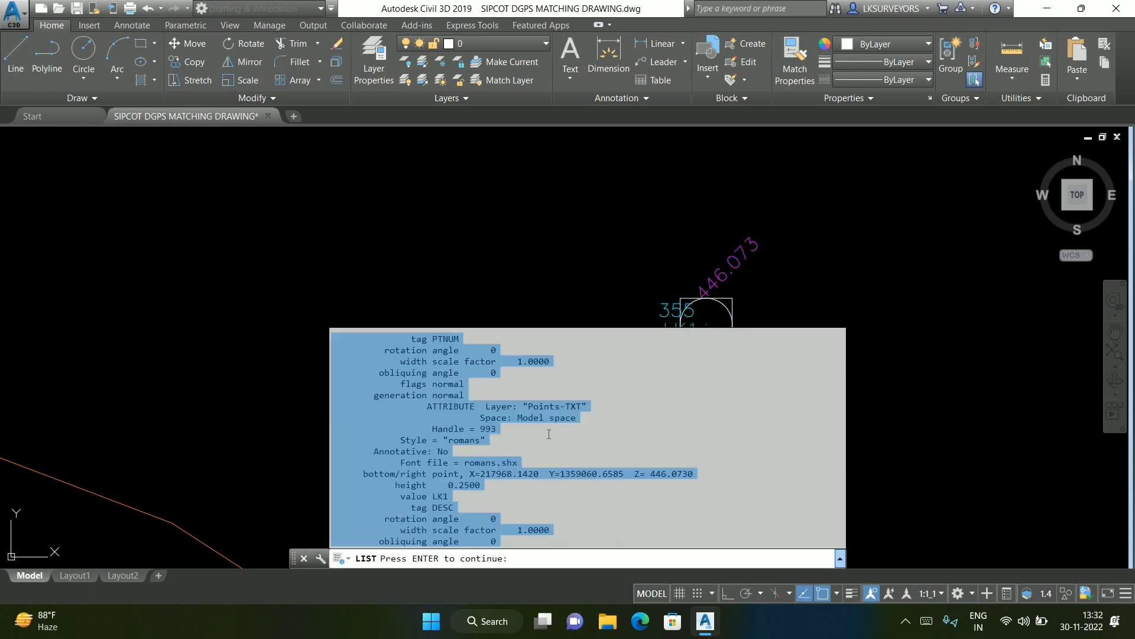
Examine the X, Y and Z coordinates in the survey point's listing, then finish the List command
scroll(542, 426, "up", 4)
left_click(469, 412)
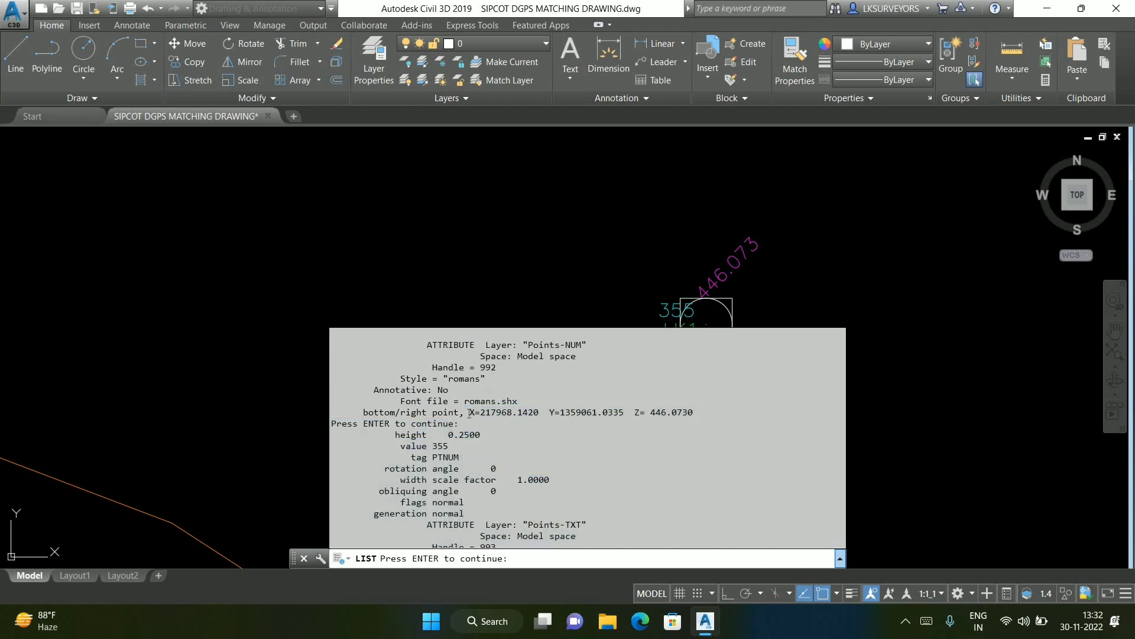
left_click_drag(469, 412, 693, 412)
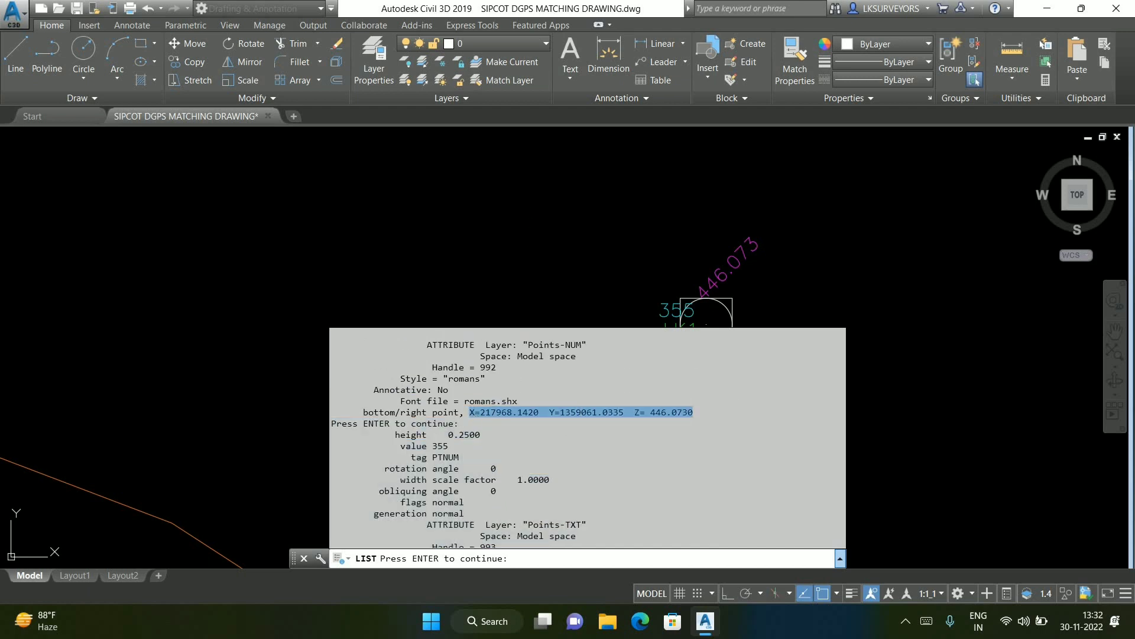
key("F2")
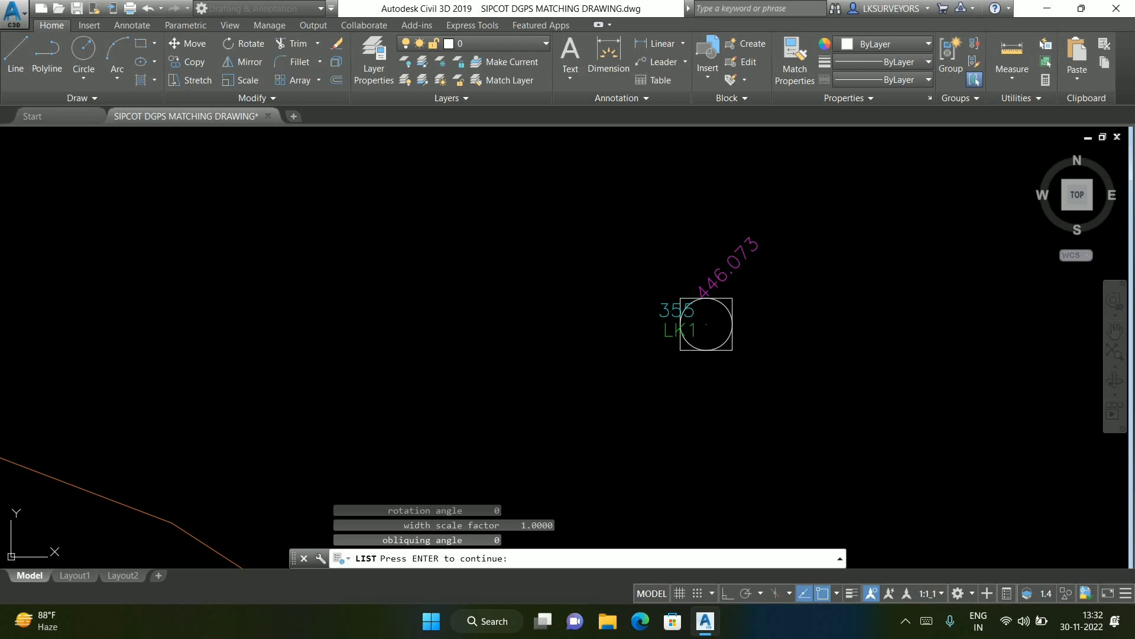
key("Return")
scroll(621, 313, "down", 5)
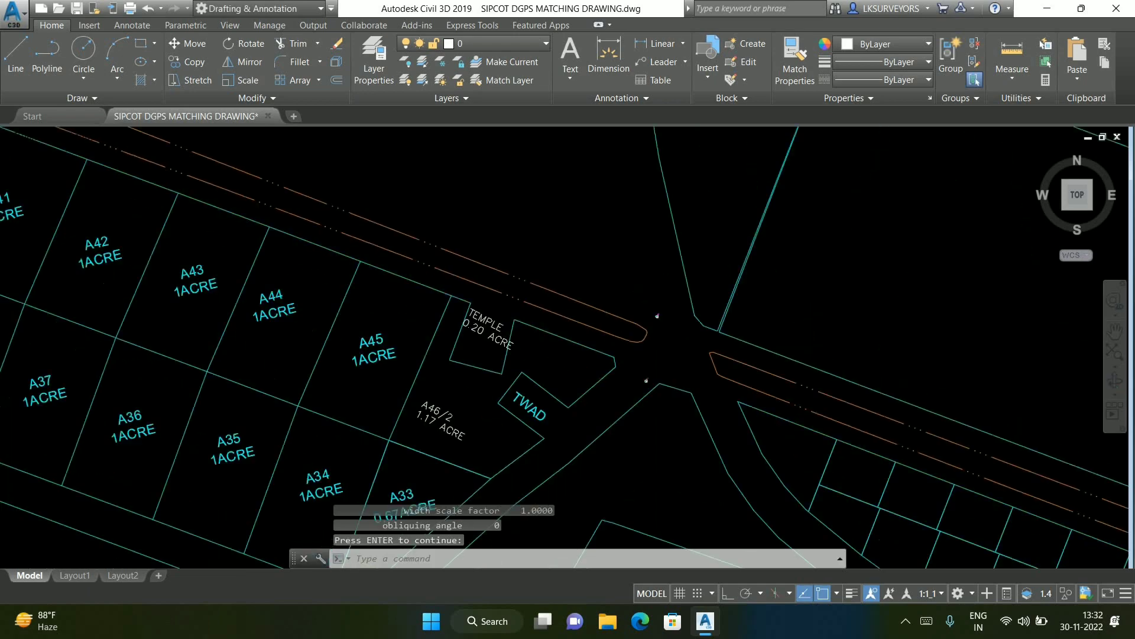
scroll(646, 328, "up", 4)
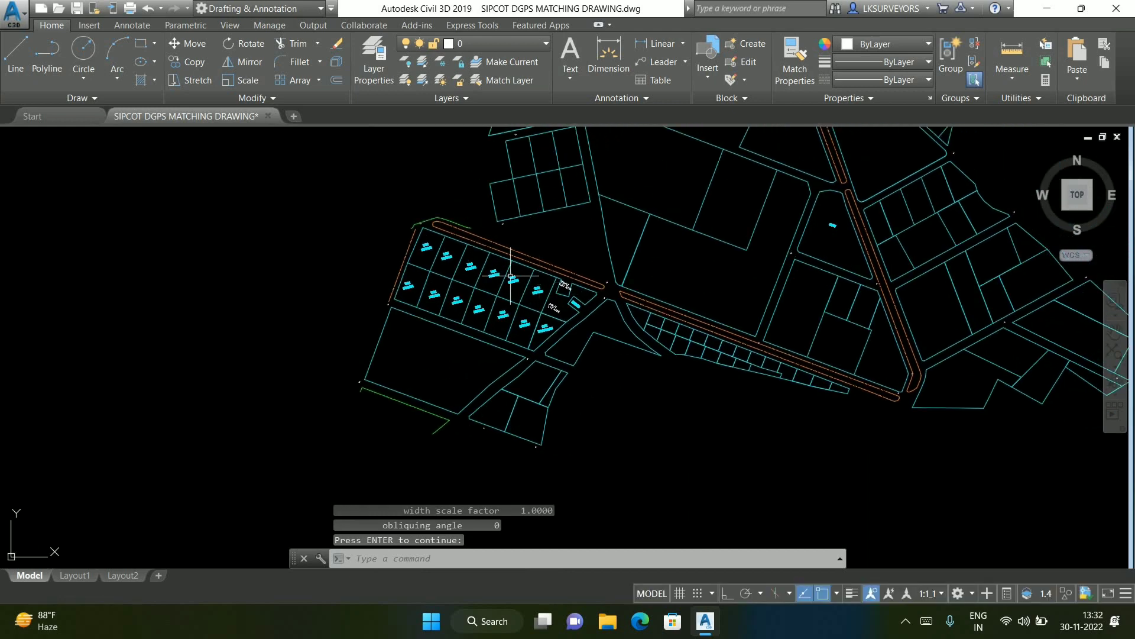
Load the DWG to KML application from the lisp folder into the drawing session
mouse_move(514, 273)
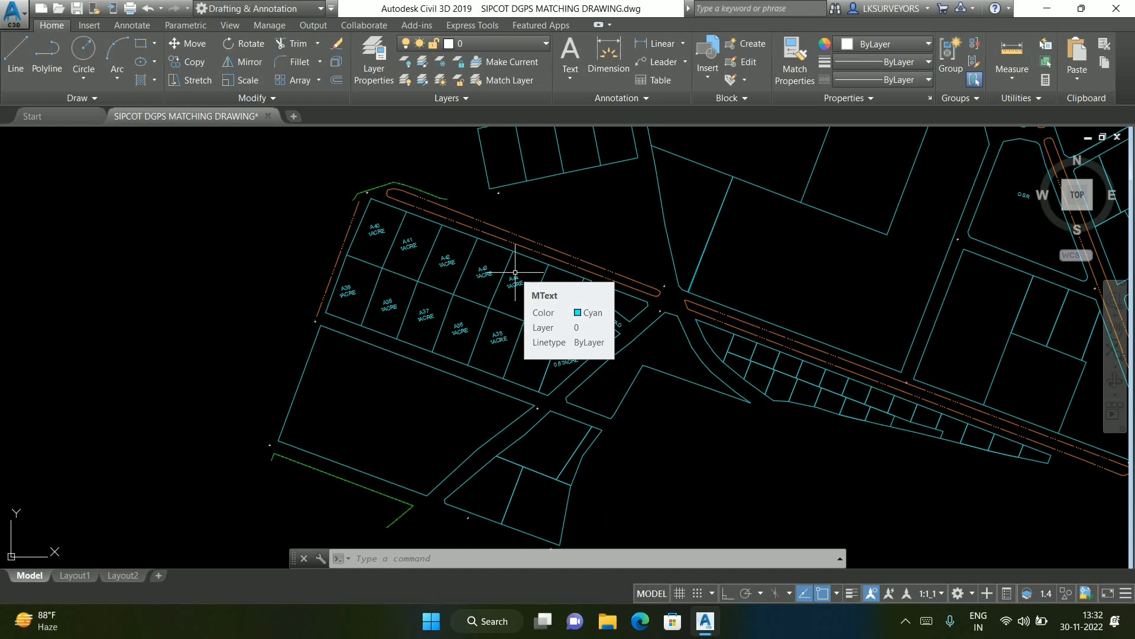
type("ap")
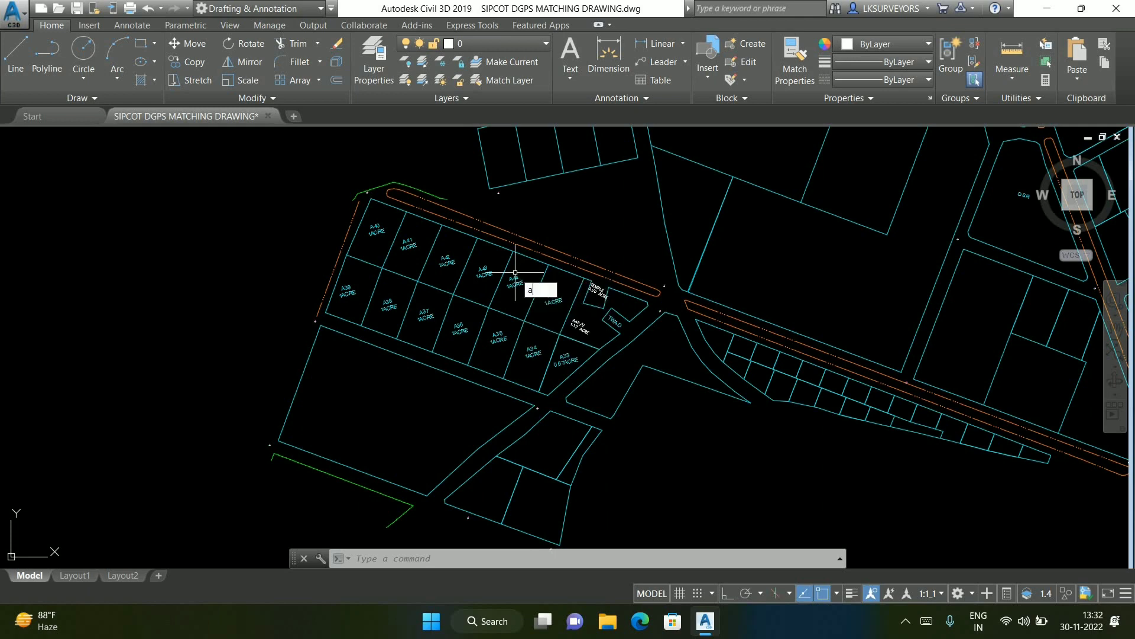
key("Return")
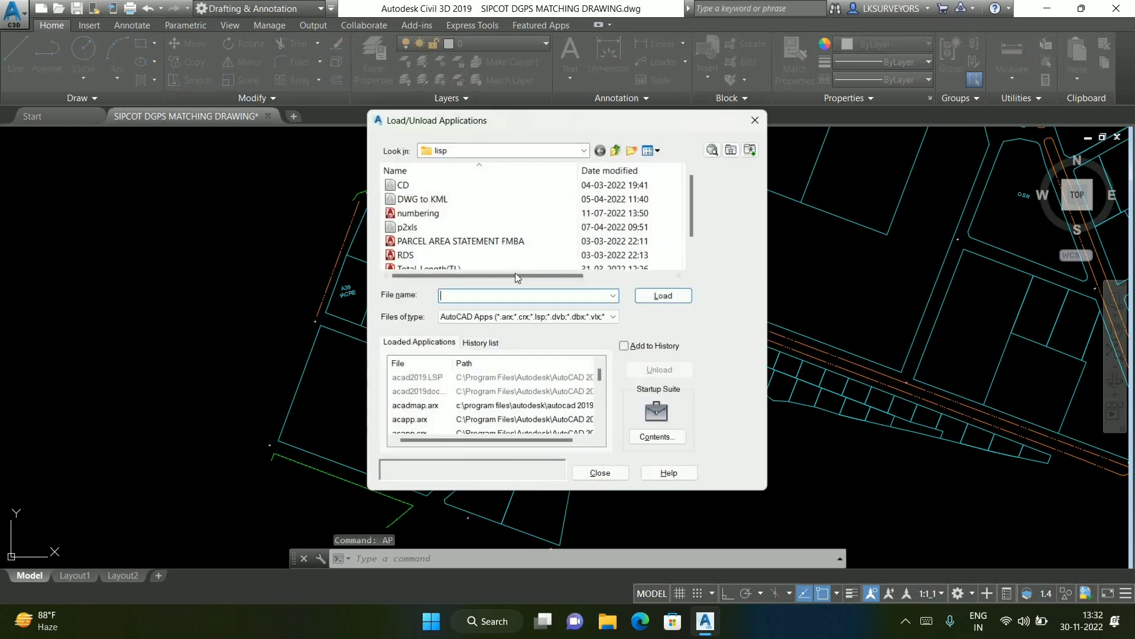
left_click(421, 197)
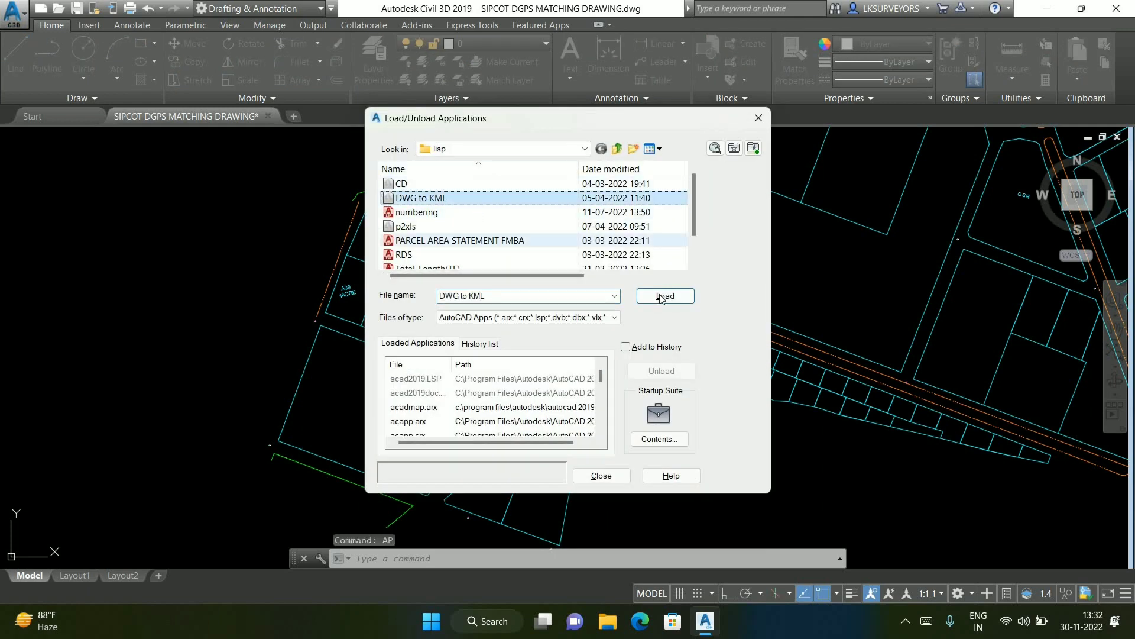
left_click(665, 296)
left_click(601, 476)
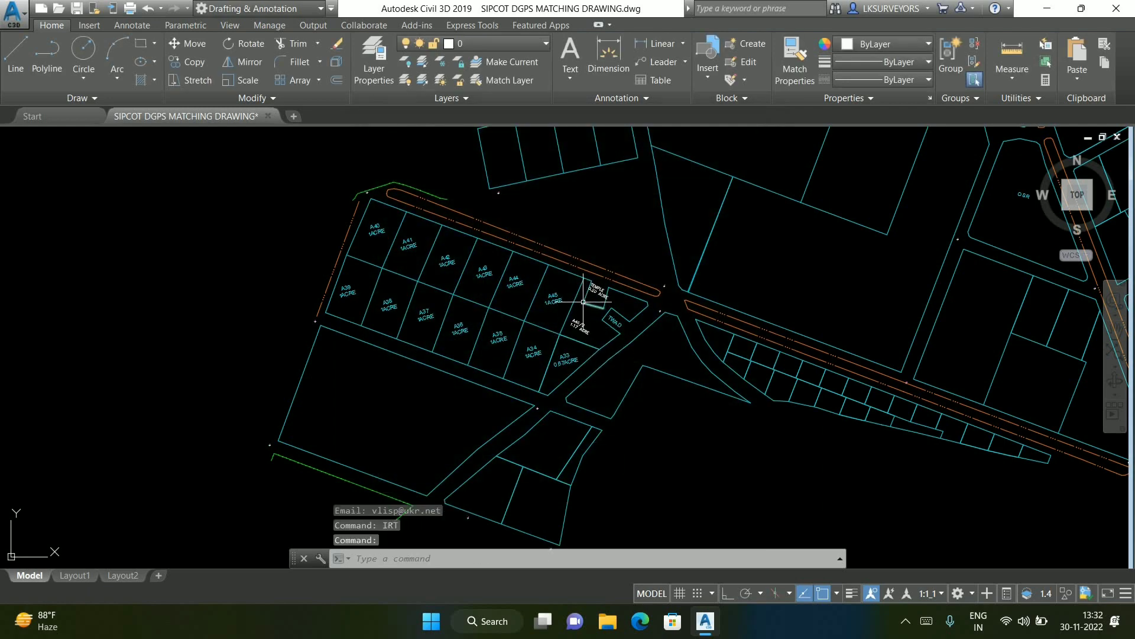
Try to load the DWG to KML application from the lisp folder a second time
type("ap")
key("Return")
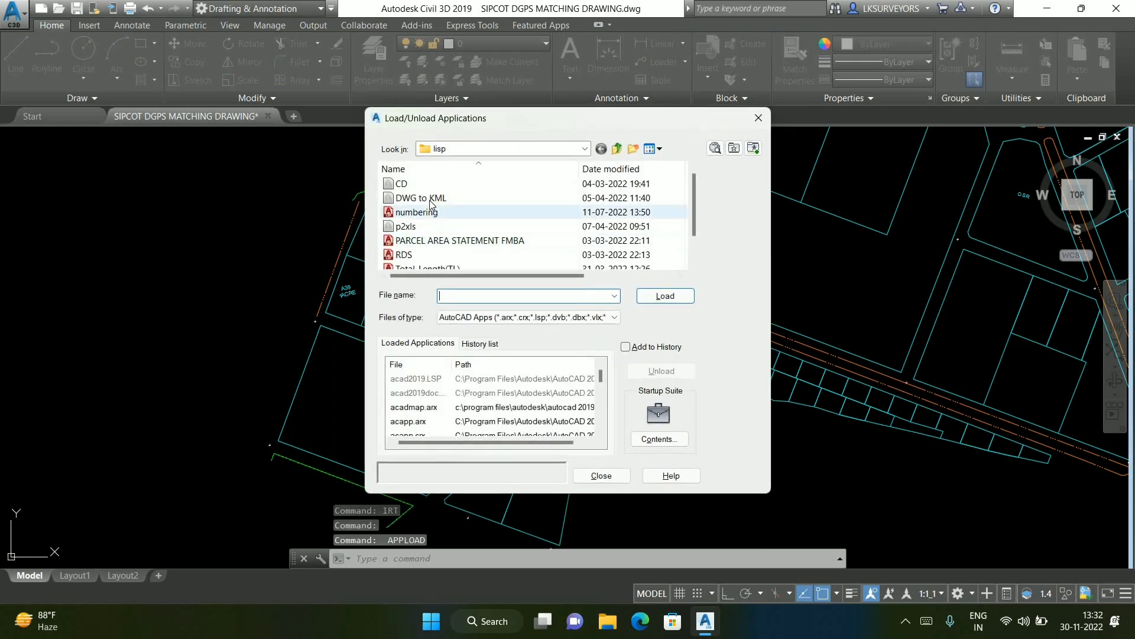
left_click(430, 198)
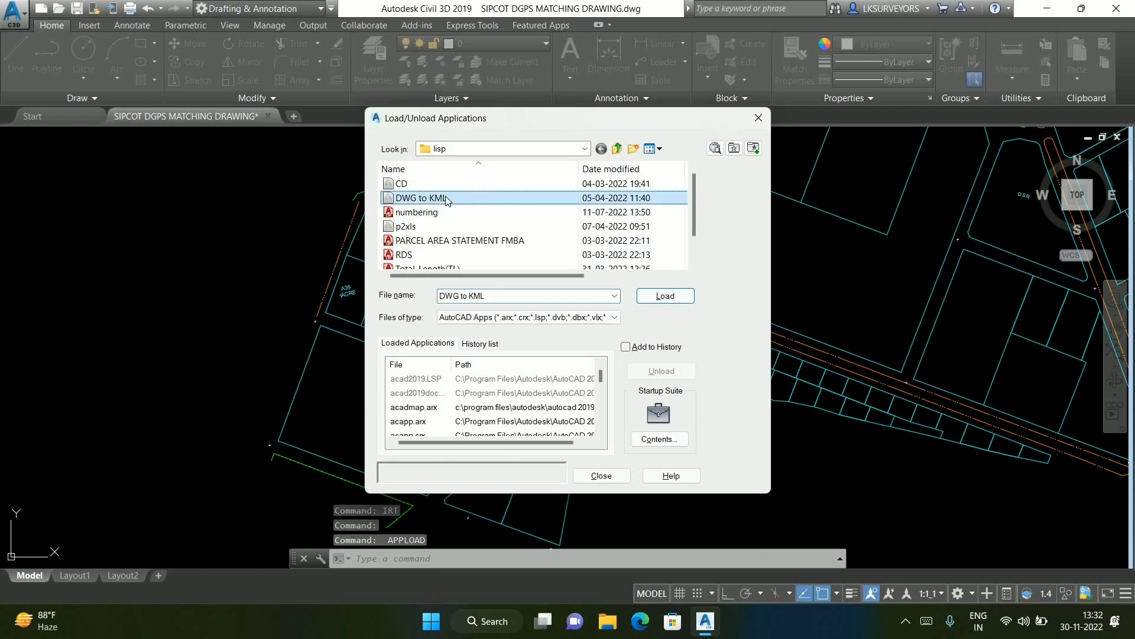
left_click(678, 297)
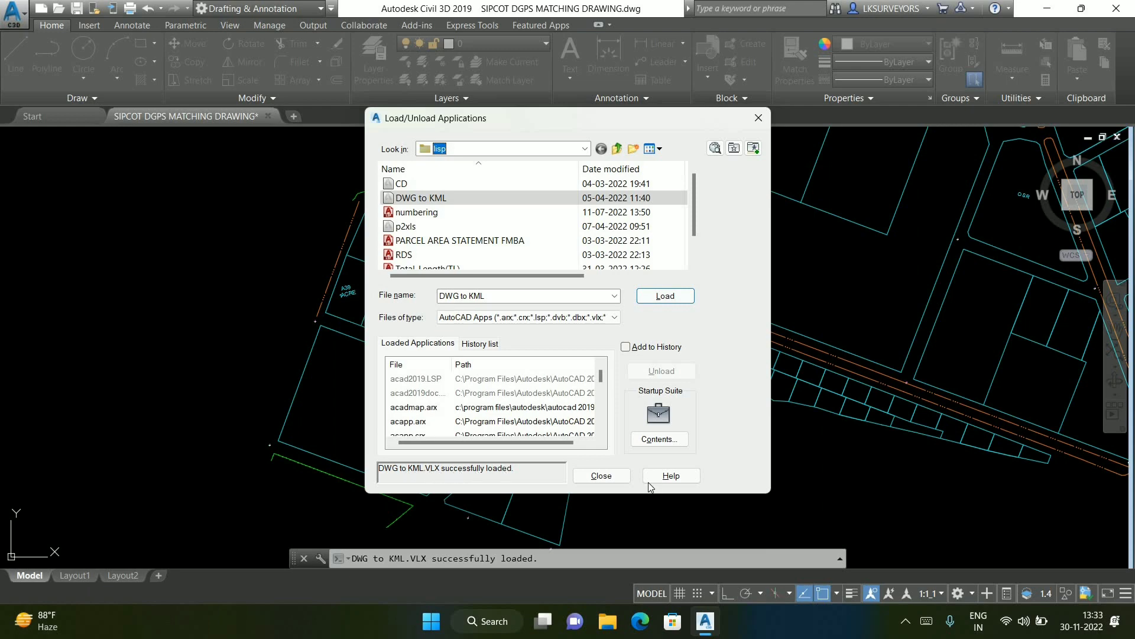
left_click(618, 476)
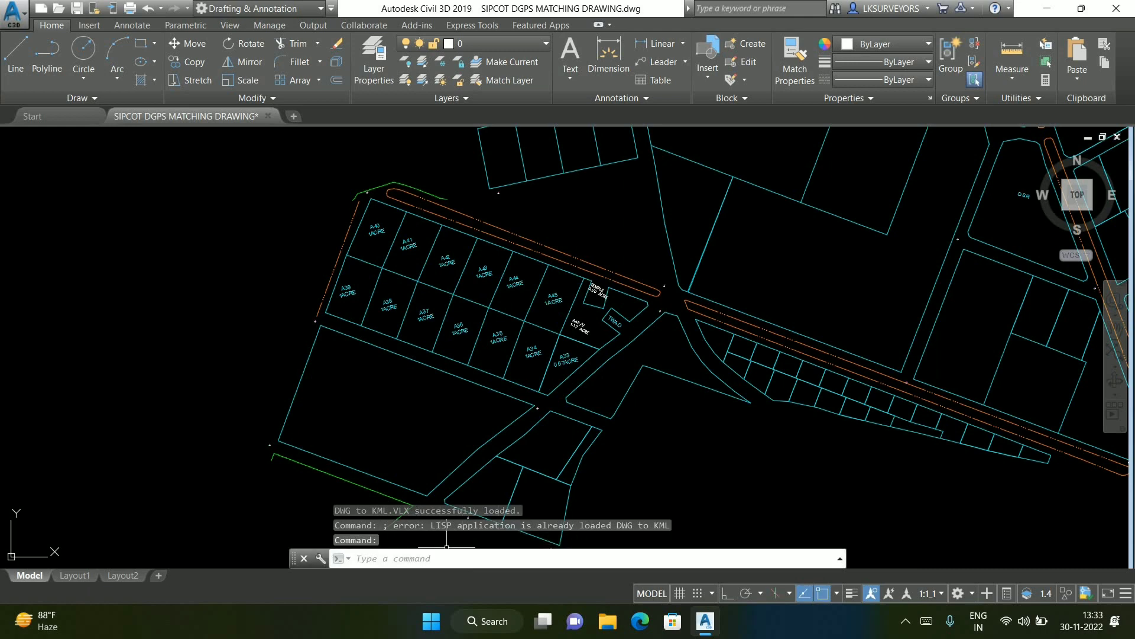
Run the IRT command and keep UTM zone 44N as the coordinate system for the online map tool
mouse_move(529, 419)
middle_mouse_down()
mouse_move(446, 347)
mouse_move(471, 314)
mouse_move(506, 304)
middle_mouse_up()
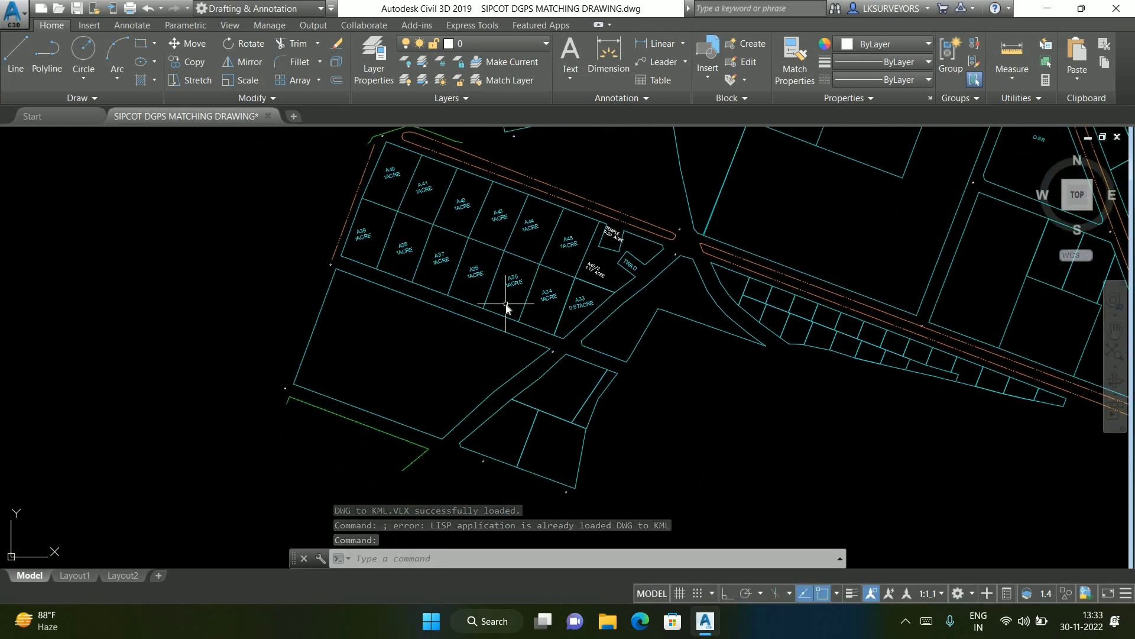
type("Irt")
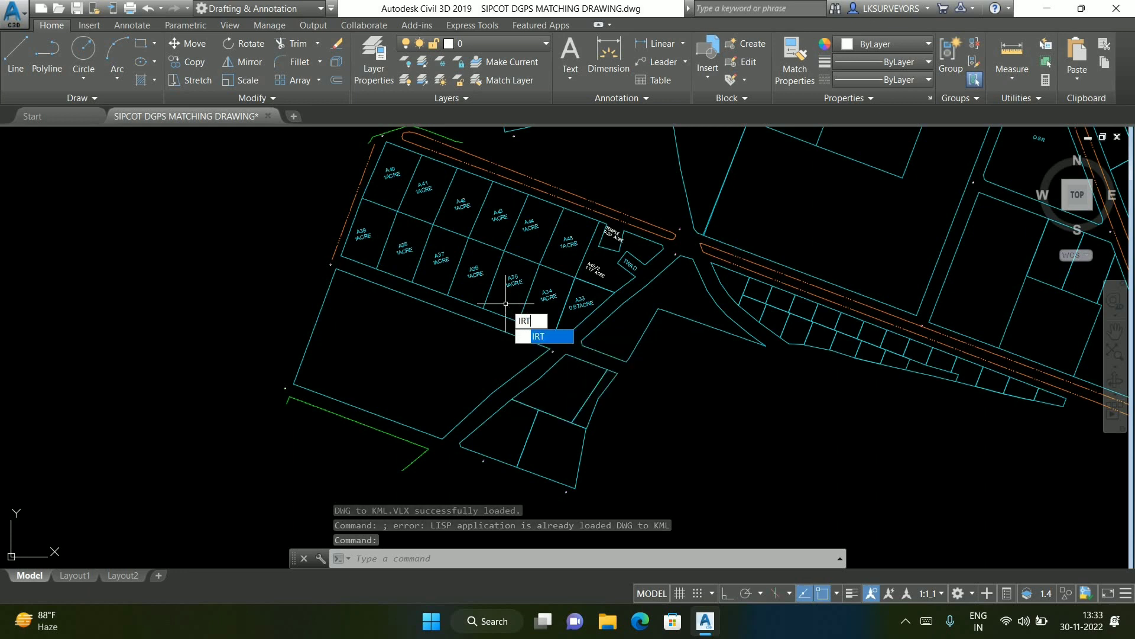
key("Return")
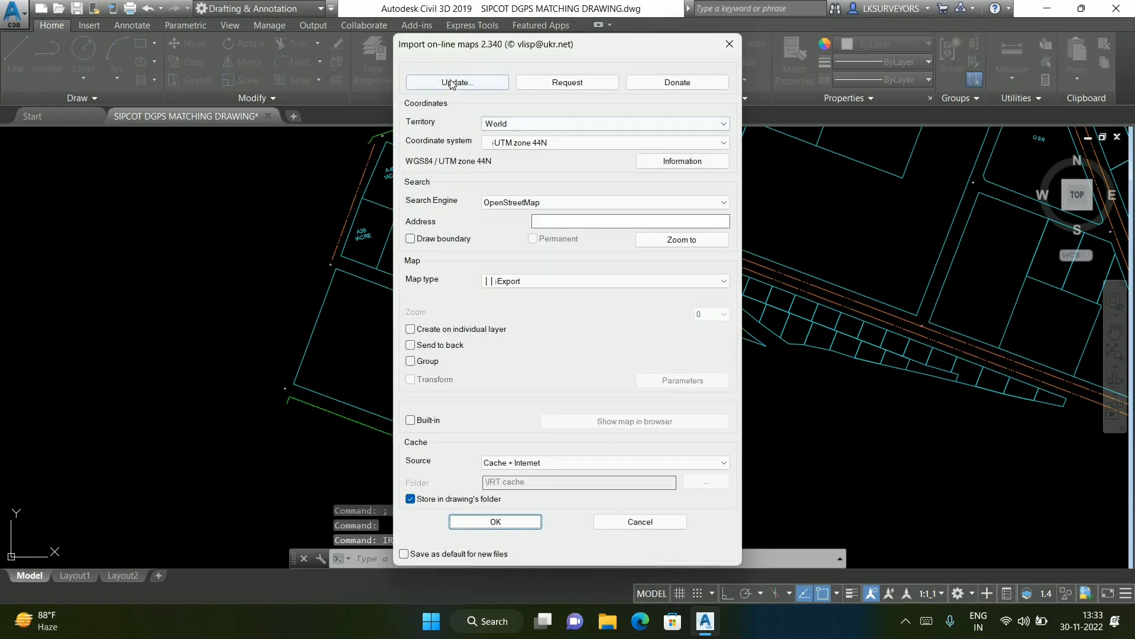
left_click(550, 142)
left_click(550, 142)
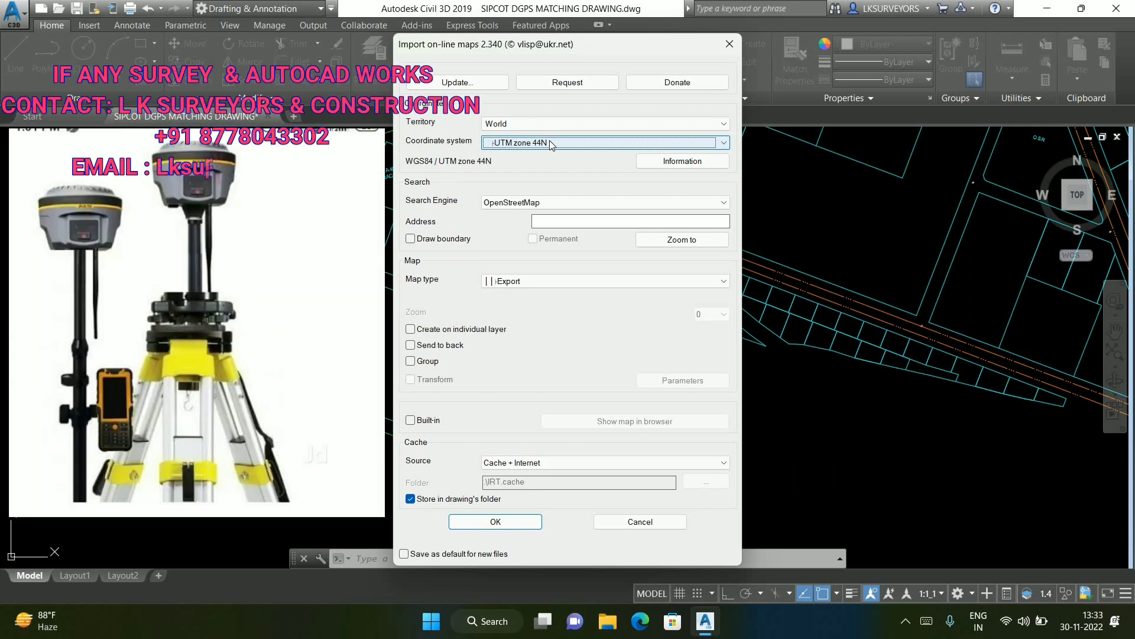
Check the available map search engines and keep OpenStreetMap selected
left_click(522, 282)
left_click(464, 220)
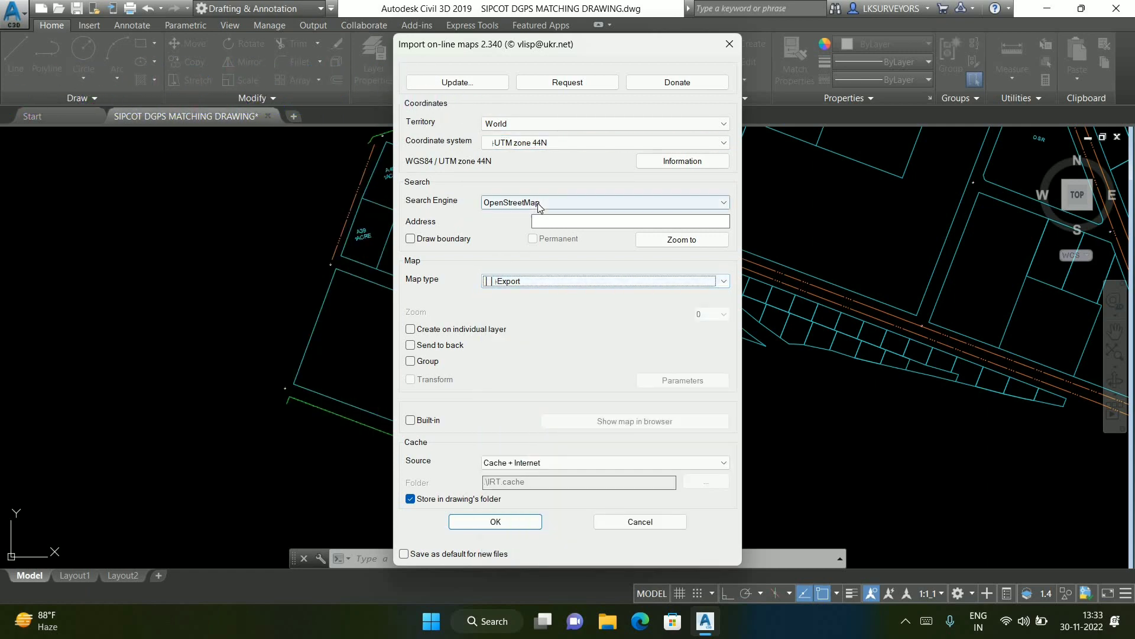
left_click(539, 205)
left_click(527, 207)
left_click(522, 207)
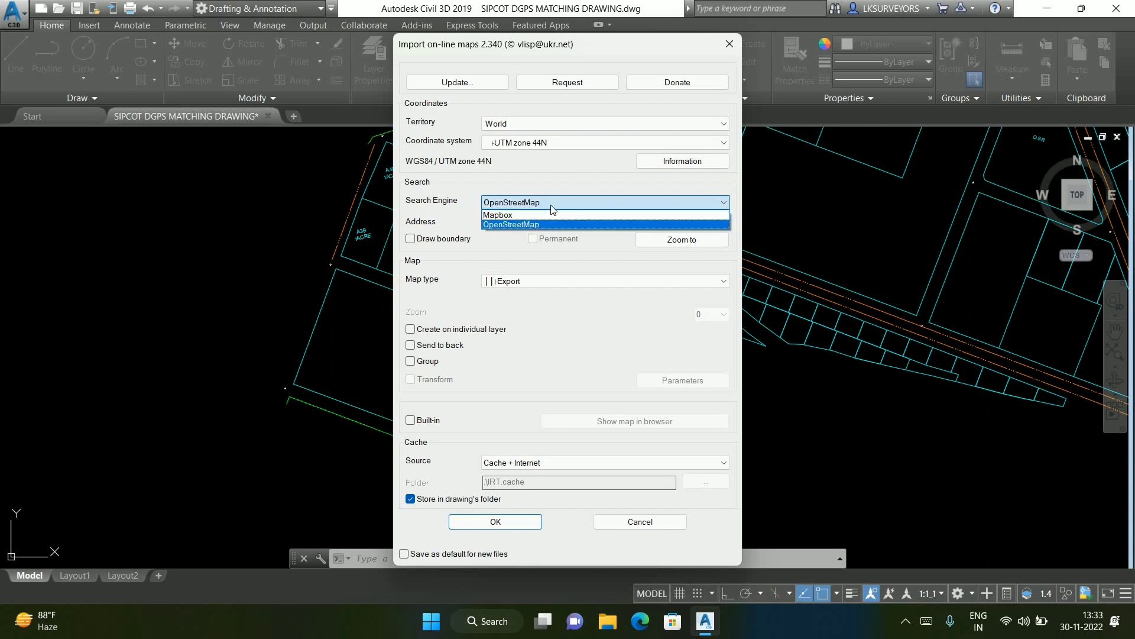
left_click(551, 203)
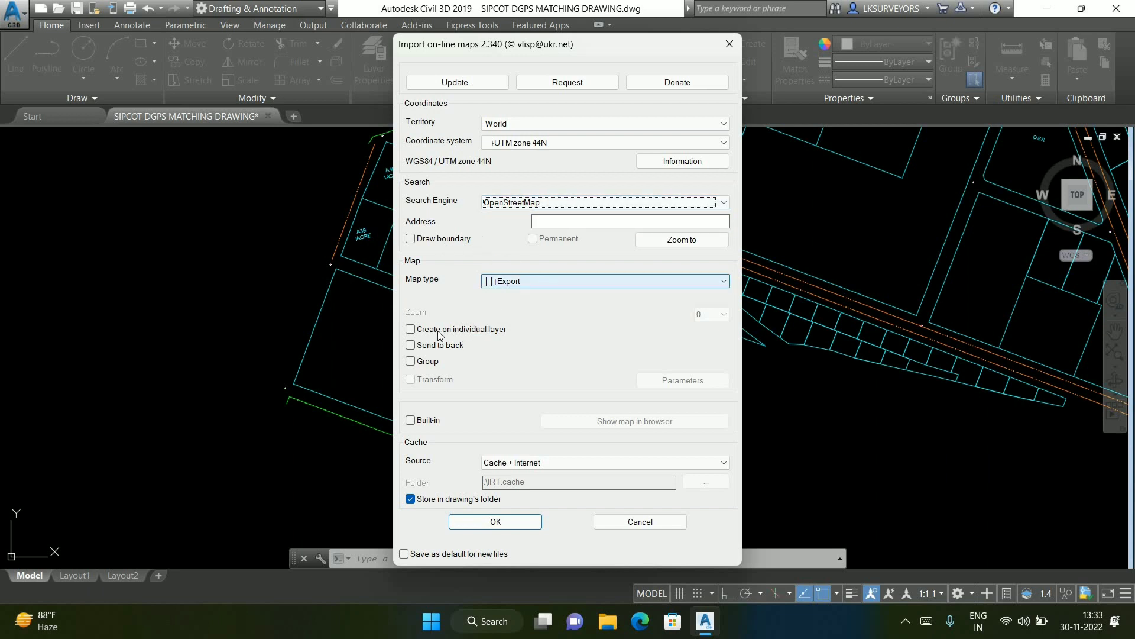
Set the map type to KML Export under Local files, enable creation on an individual layer, and accept the settings
left_click(535, 281)
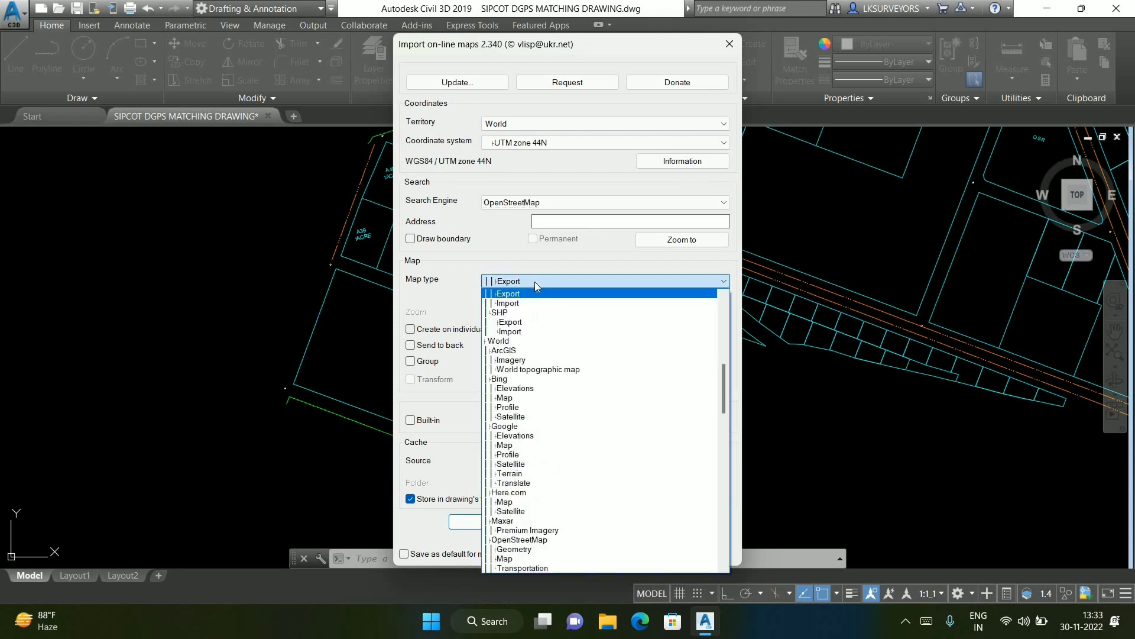
scroll(534, 319, "up", 2)
scroll(536, 319, "up", 12)
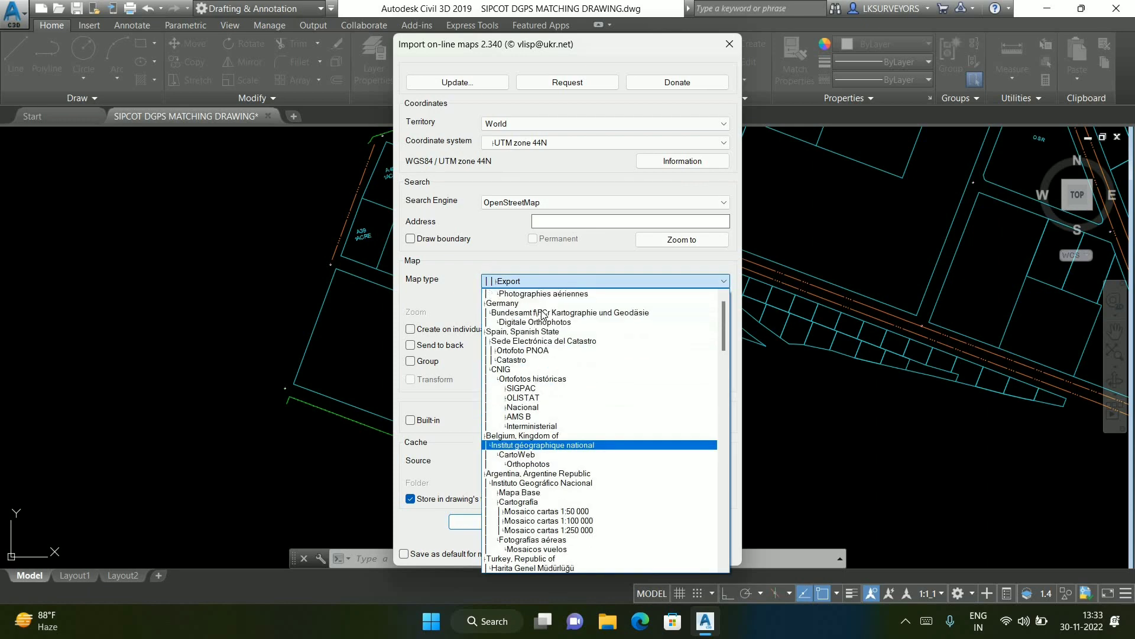
scroll(544, 319, "down", 9)
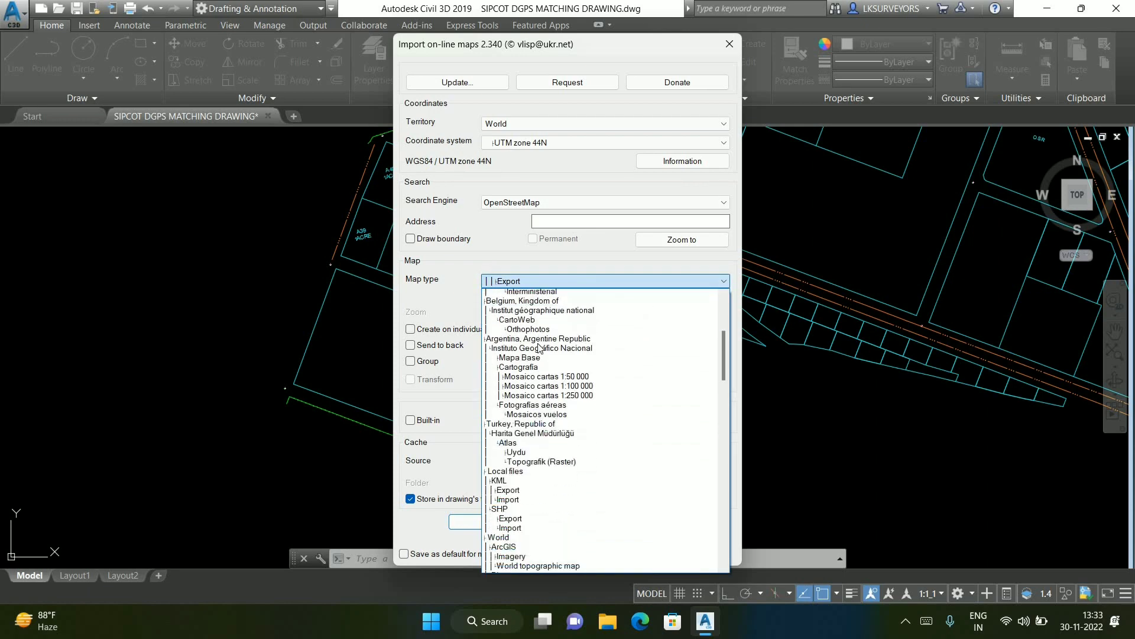
scroll(539, 331, "down", 3)
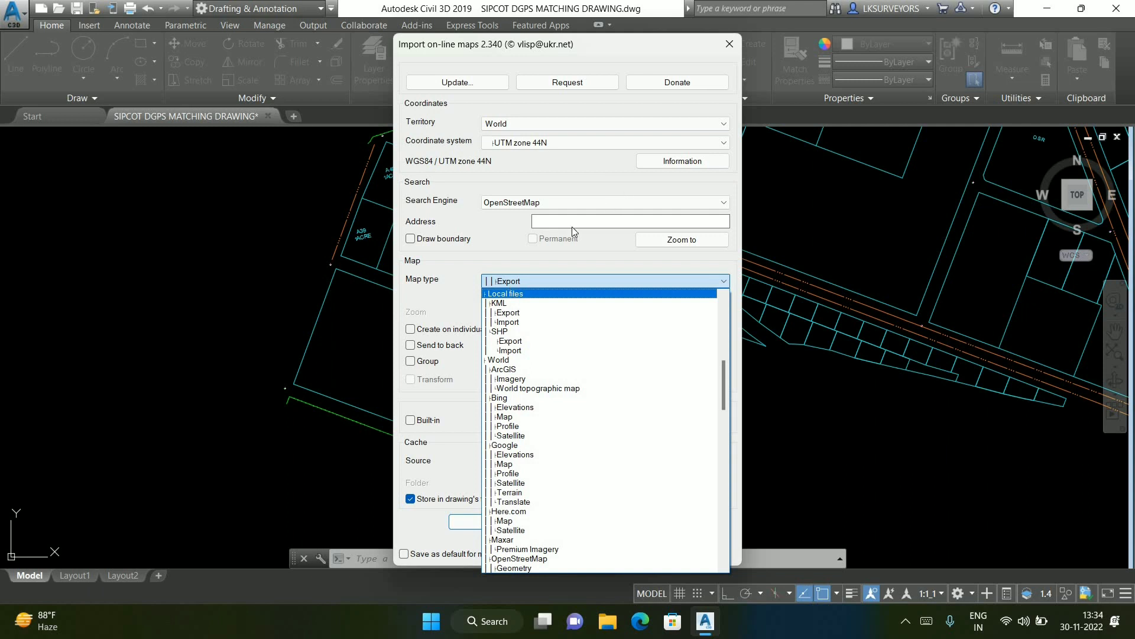
left_click(526, 314)
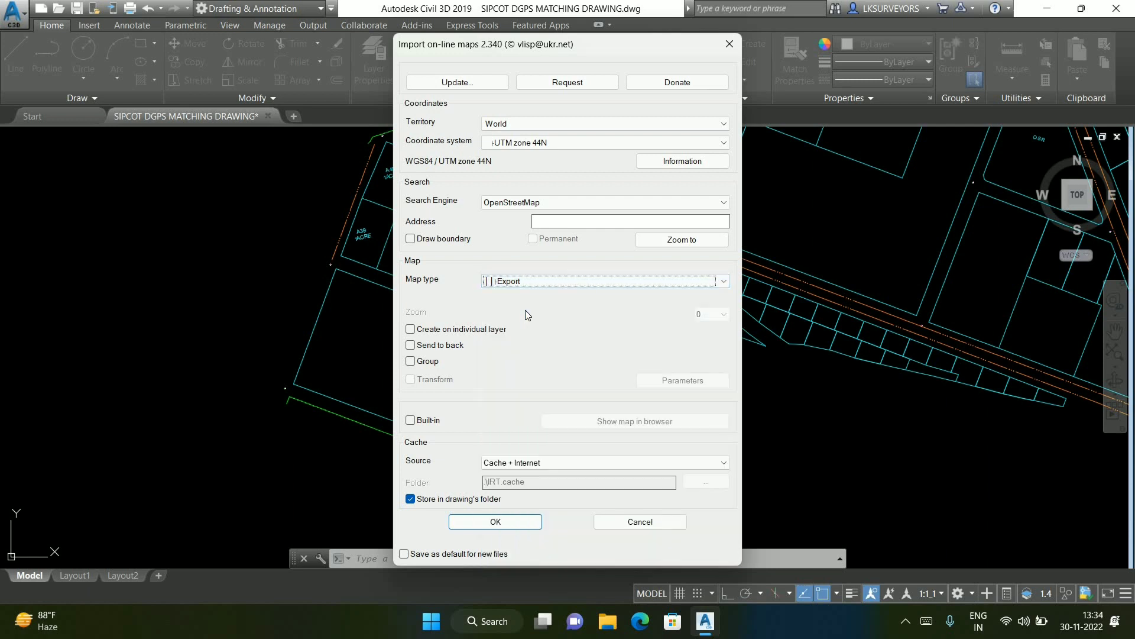
left_click(438, 332)
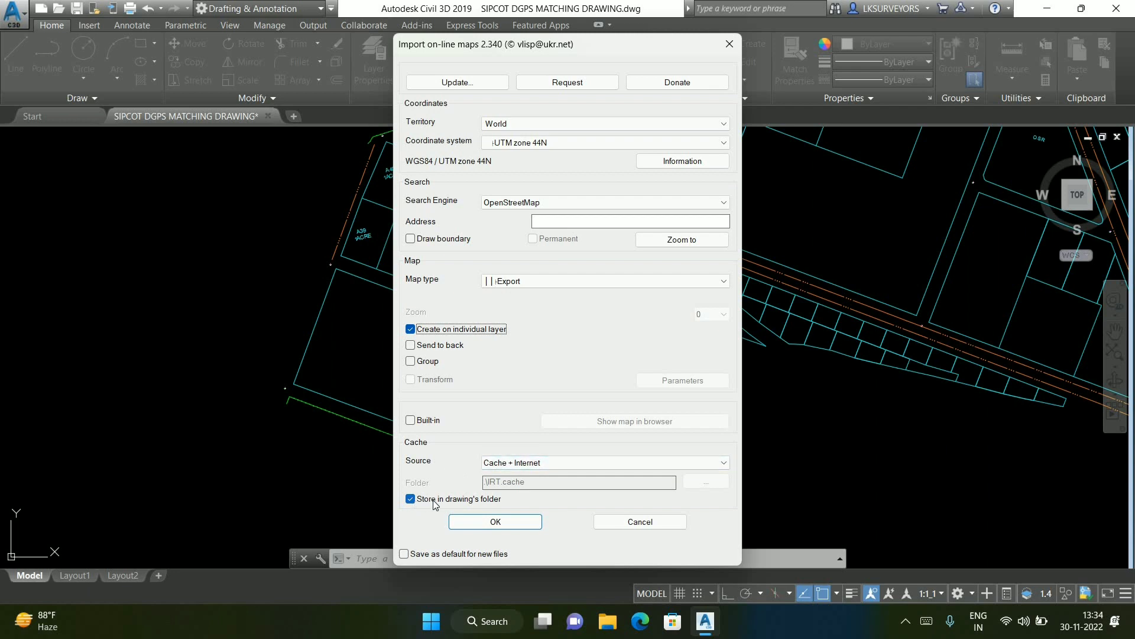
left_click(494, 521)
Select the whole SIPCOT plot layout for the KML export with overlapping crossing windows over its eastern and western parts
scroll(528, 432, "down", 4)
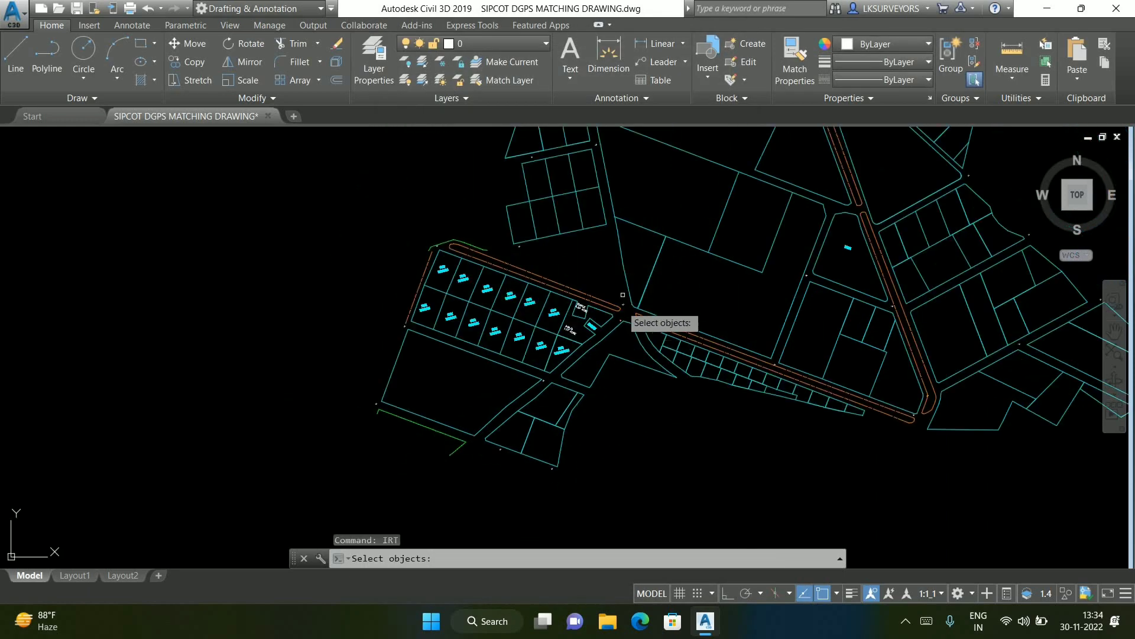
scroll(517, 278, "up", 1)
scroll(515, 283, "down", 2)
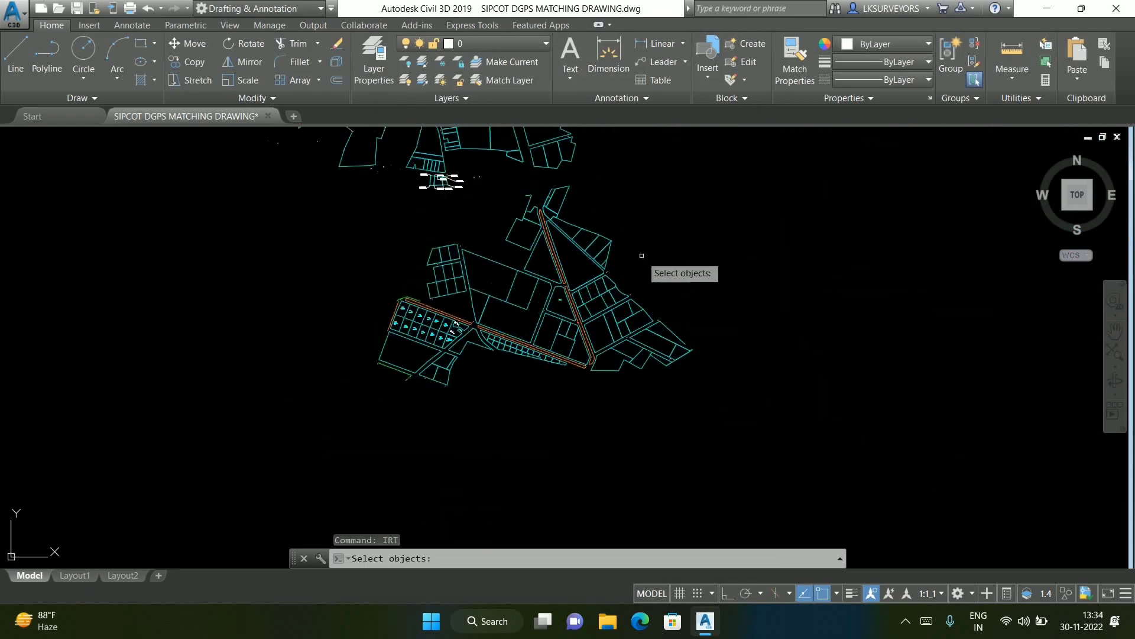
left_click(629, 177)
left_click(494, 390)
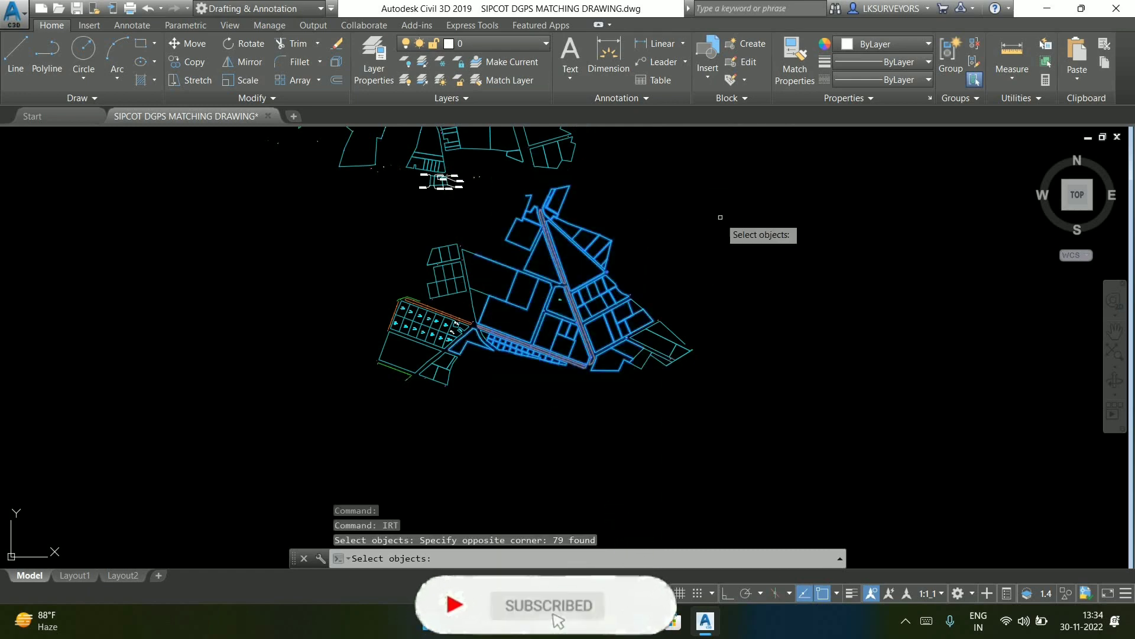
left_click(720, 217)
left_click(500, 431)
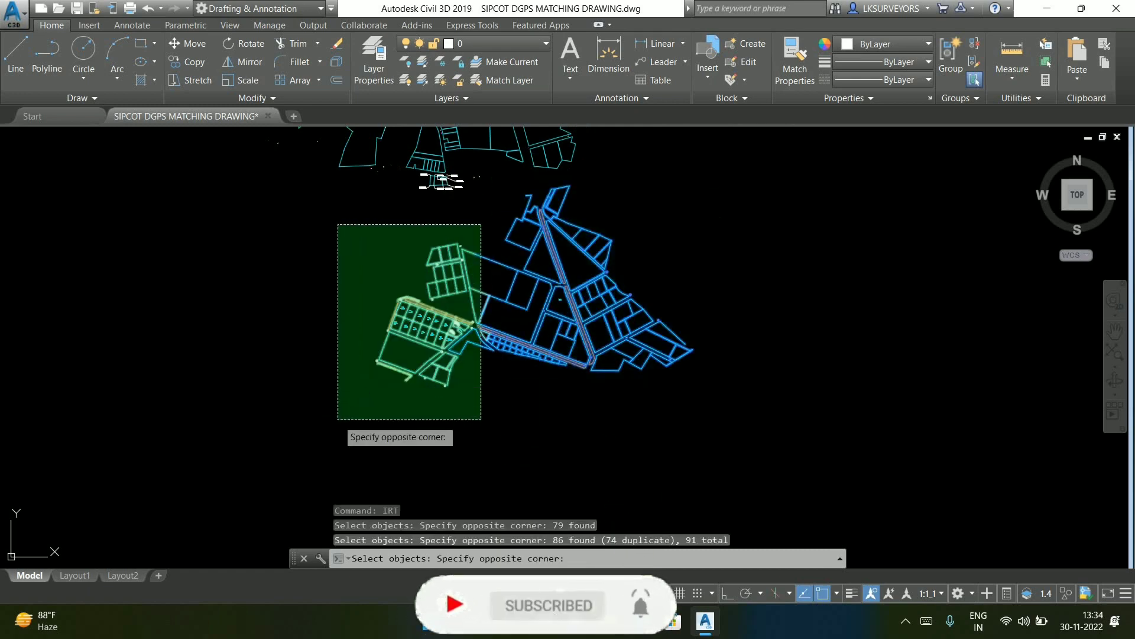
left_click(337, 418)
Add the road strip along plots A43 to A45 and its surroundings to the export selection
scroll(455, 334, "up", 5)
left_click(650, 177)
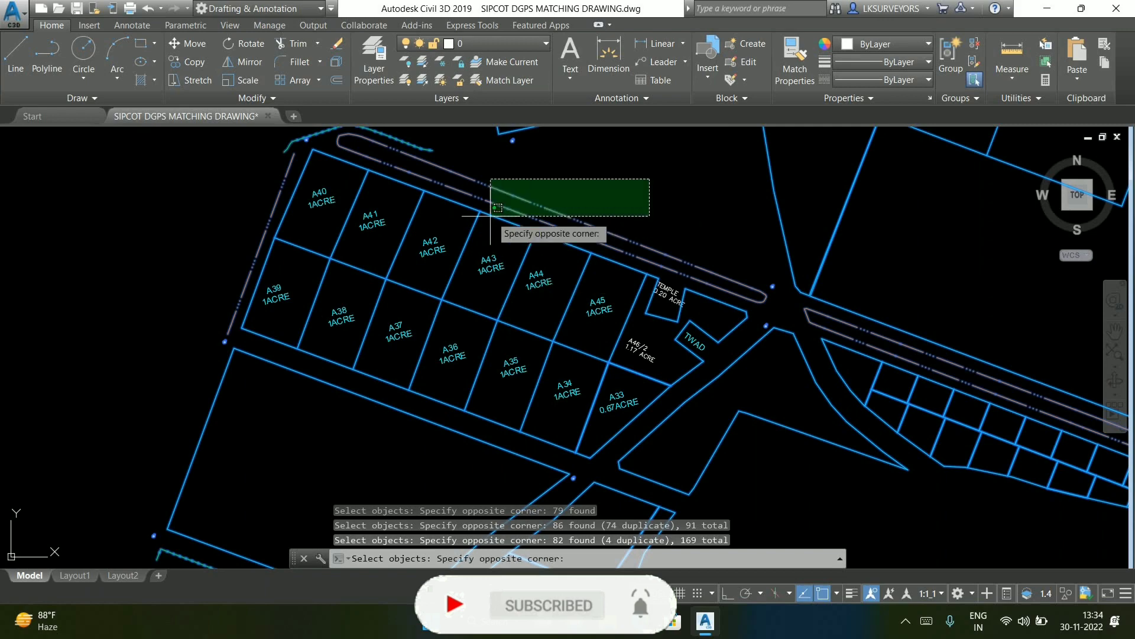
left_click(488, 216)
scroll(553, 331, "down", 2)
scroll(582, 255, "up", 2)
left_click(566, 223)
left_click(468, 335)
scroll(487, 322, "up", 3)
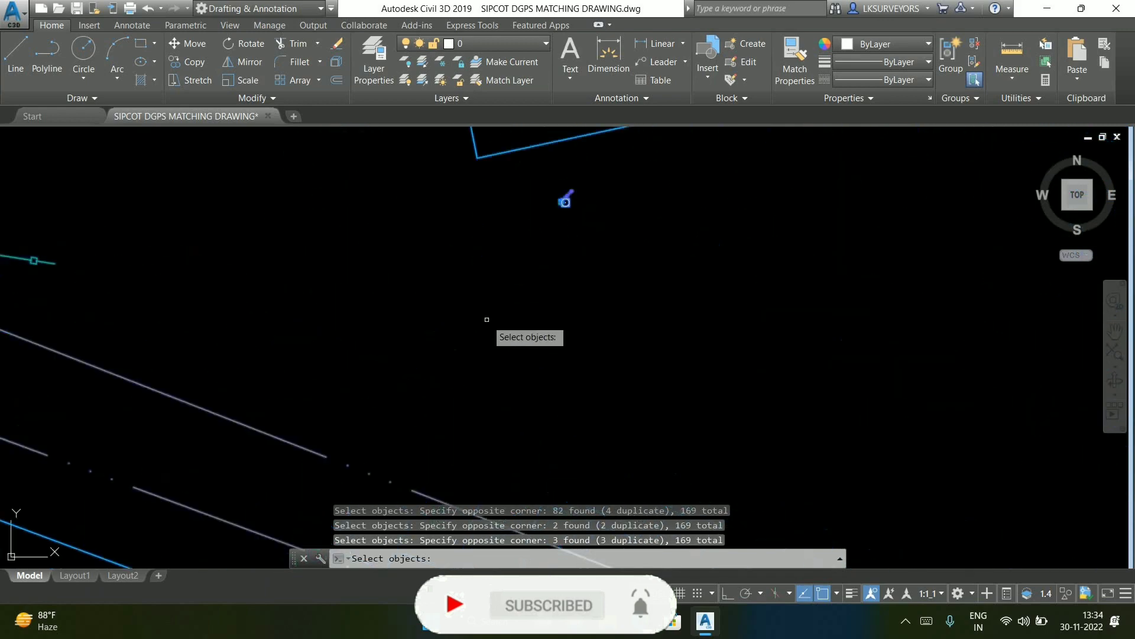
scroll(563, 213, "down", 6)
scroll(597, 297, "up", 6)
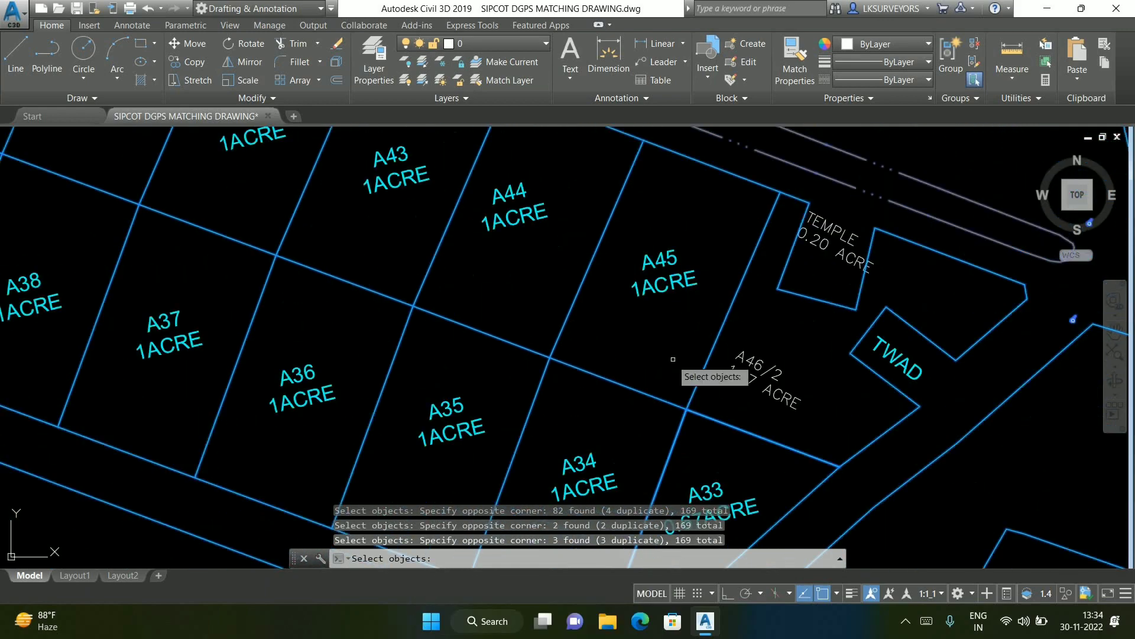
Include the TEMPLE and A46/2 plots with their labels in the export selection and finish selecting objects
left_click(793, 312)
left_click(711, 409)
left_click(884, 196)
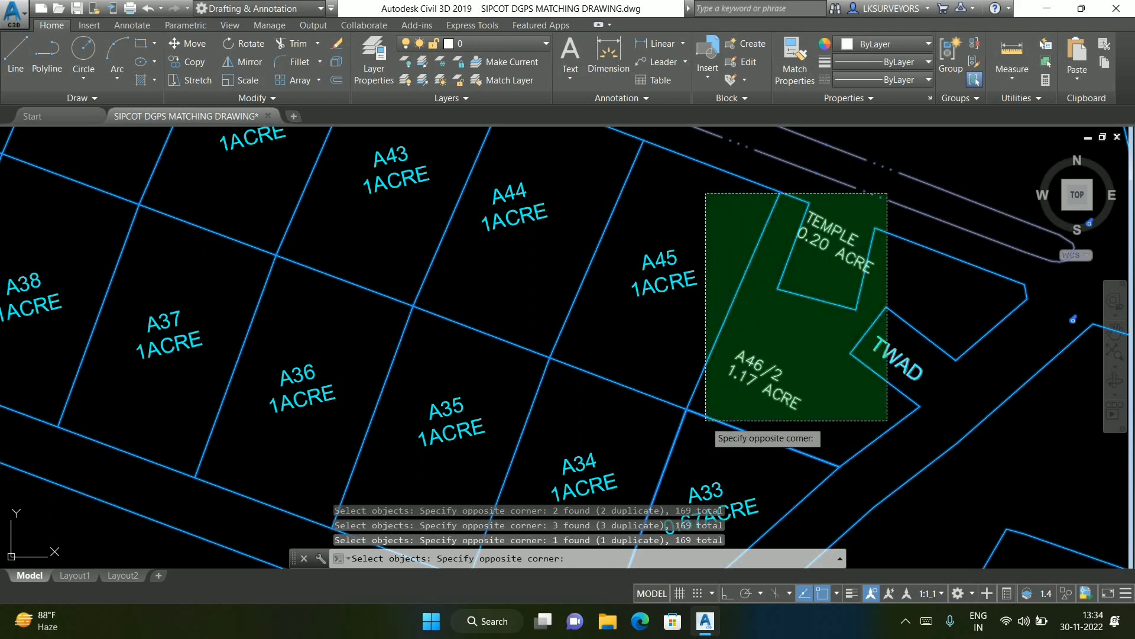
left_click(705, 422)
scroll(721, 332, "down", 5)
left_click(733, 340)
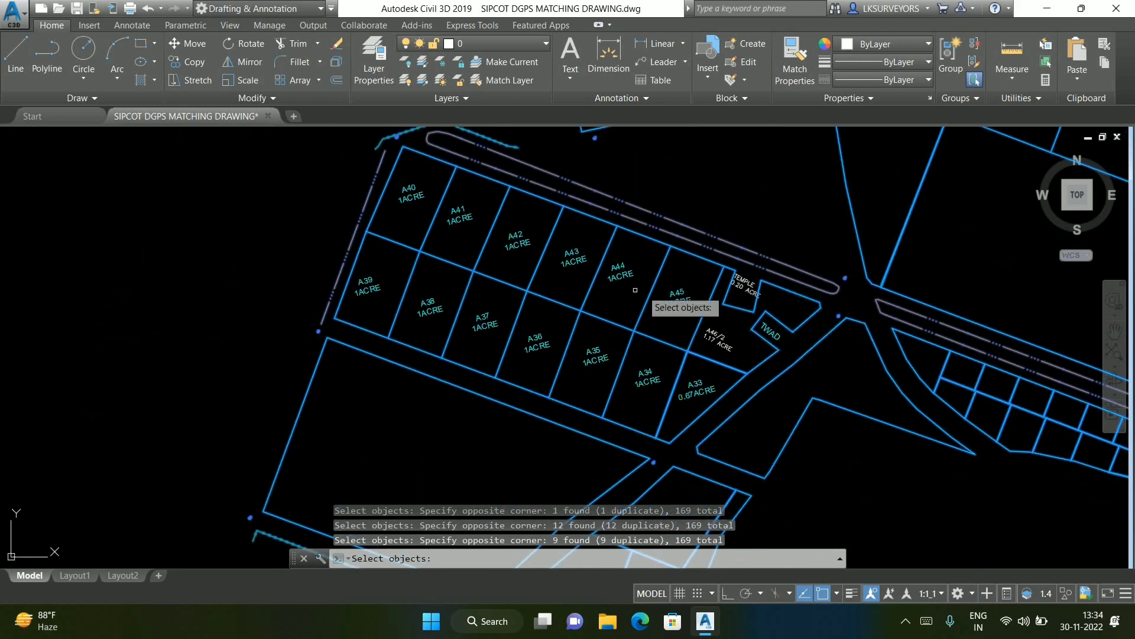
scroll(656, 307, "down", 5)
scroll(671, 343, "up", 2)
key("Return")
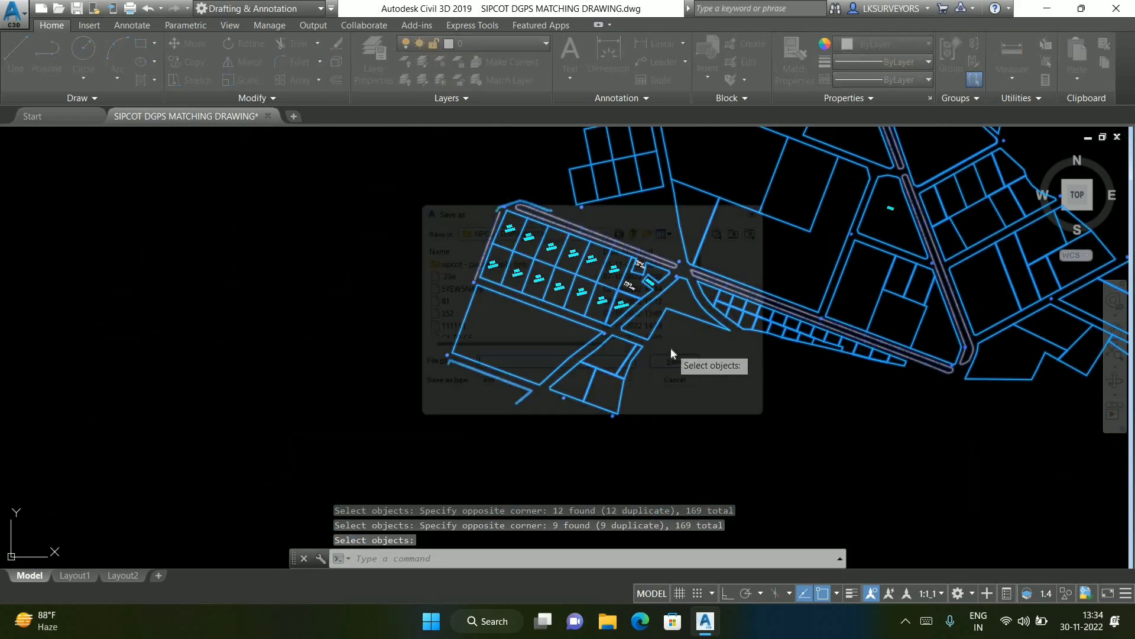
Save the KML export to the Desktop under the file name trail1
left_click(566, 226)
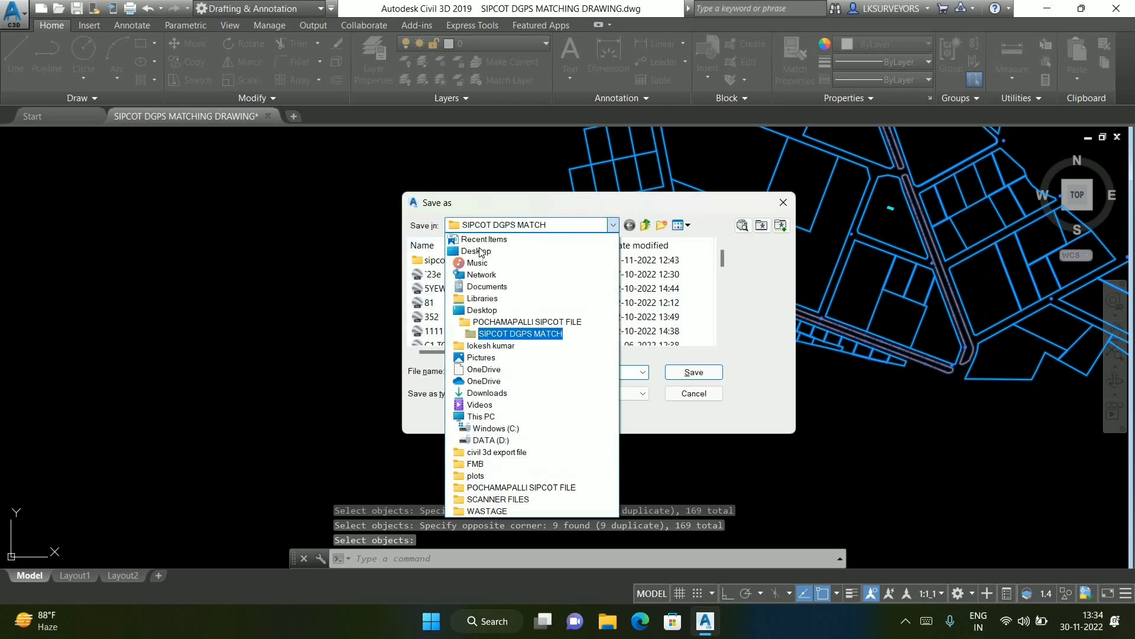
left_click(476, 251)
scroll(502, 288, "down", 3)
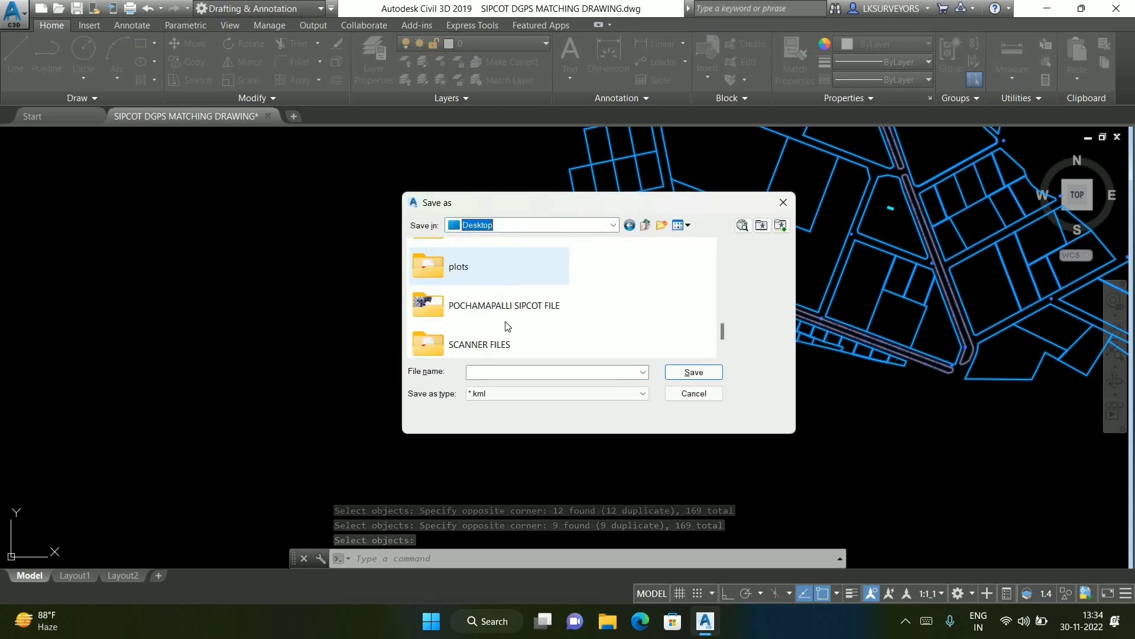
left_click(506, 370)
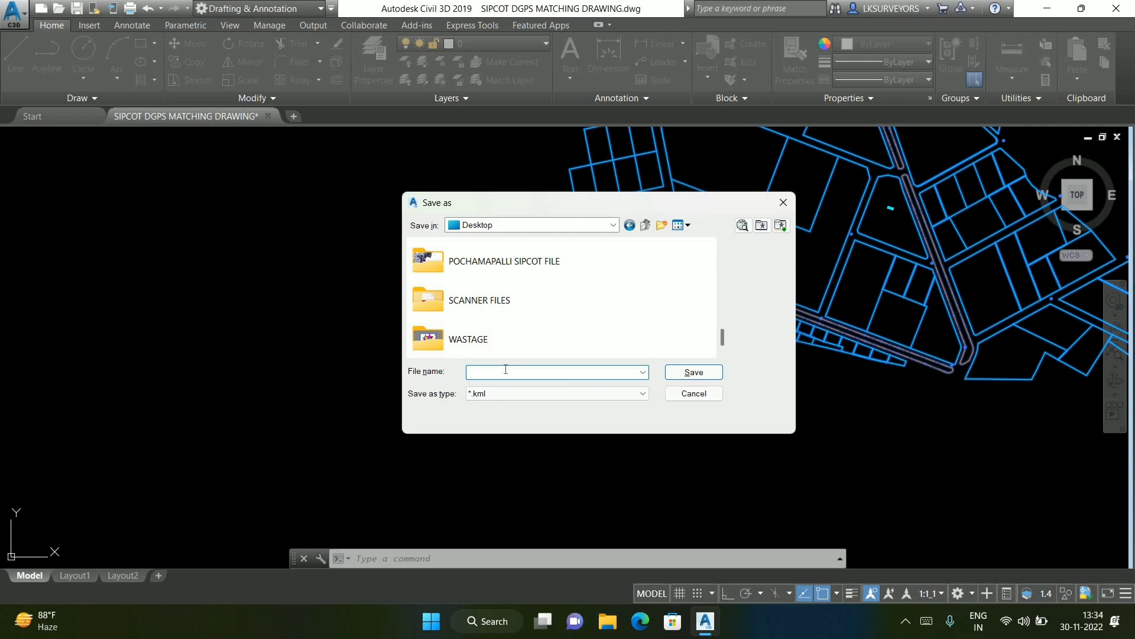
type("trail1")
left_click(700, 377)
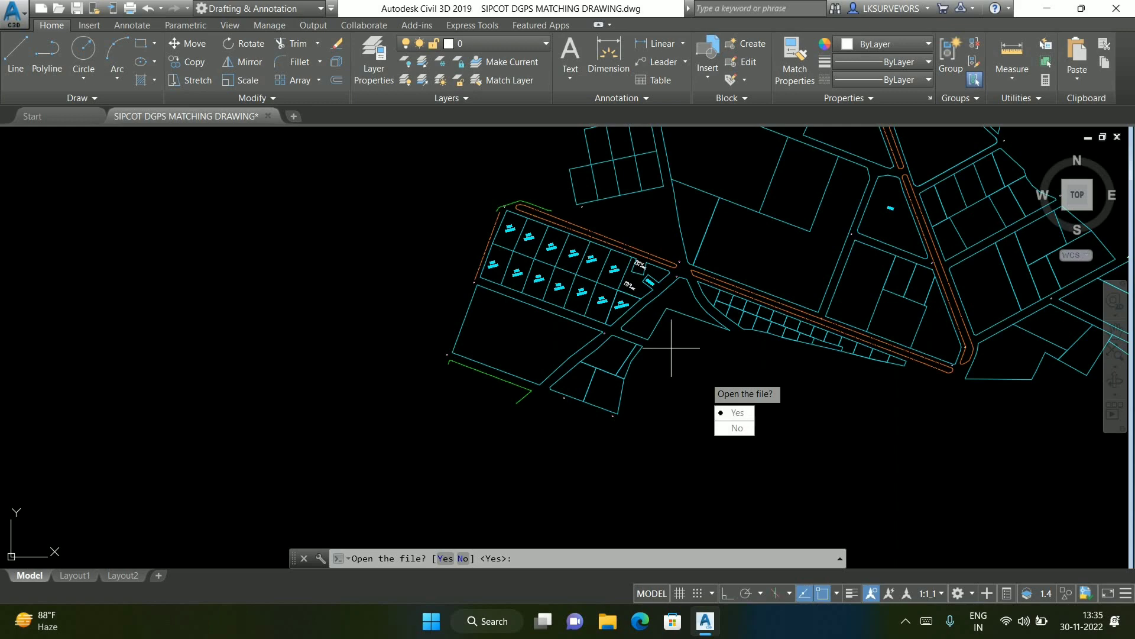
Open the exported KML file in Google Earth Pro and dismiss the start-up tips
left_click(737, 413)
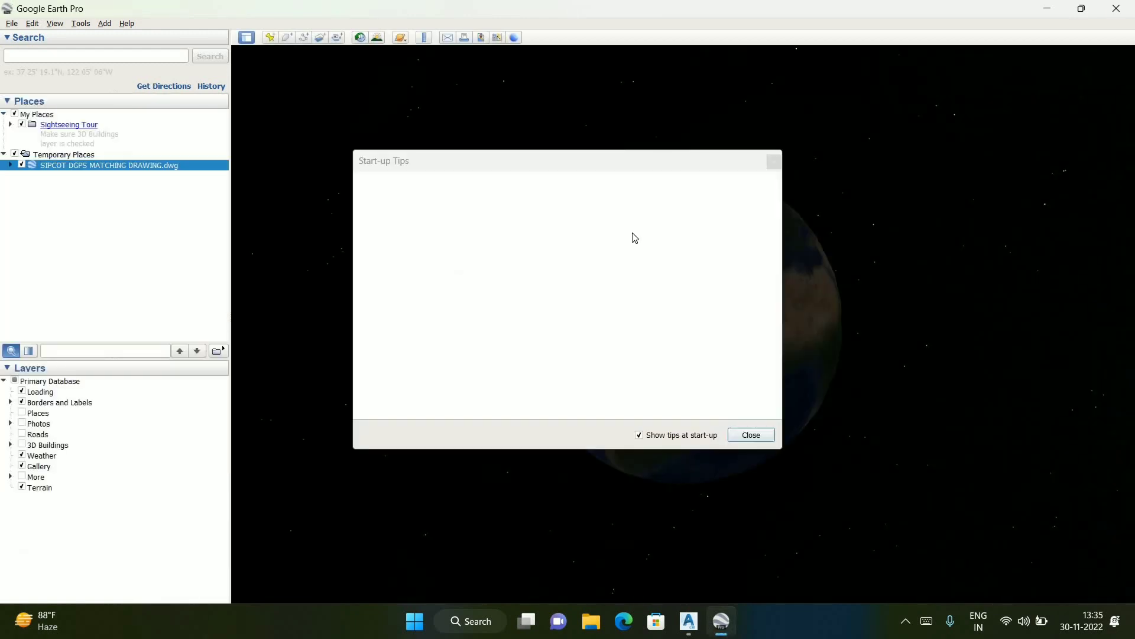
left_click(747, 431)
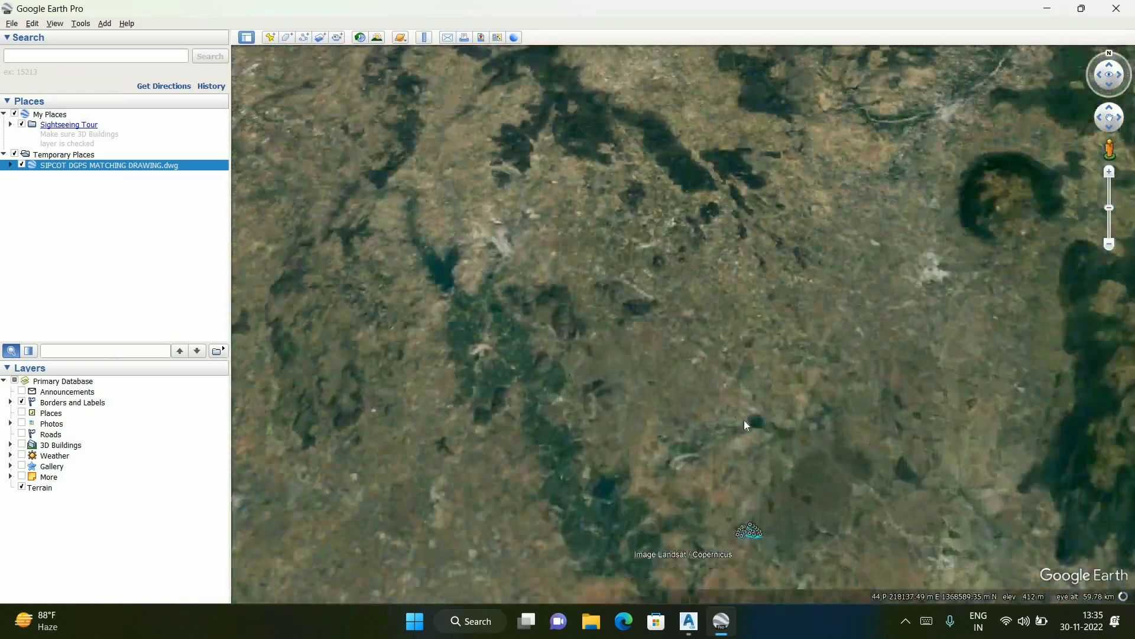
Examine how the exported plot and road lines match the satellite imagery, from the western plots to the eastern road junction
scroll(477, 436, "up", 5)
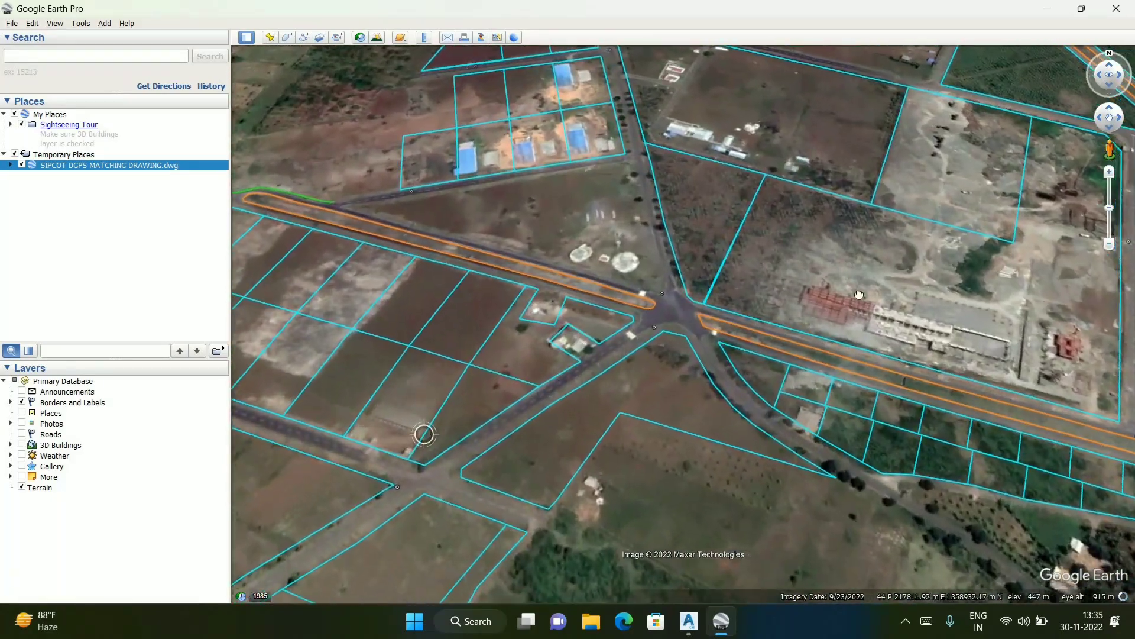
left_click_drag(859, 295, 948, 208)
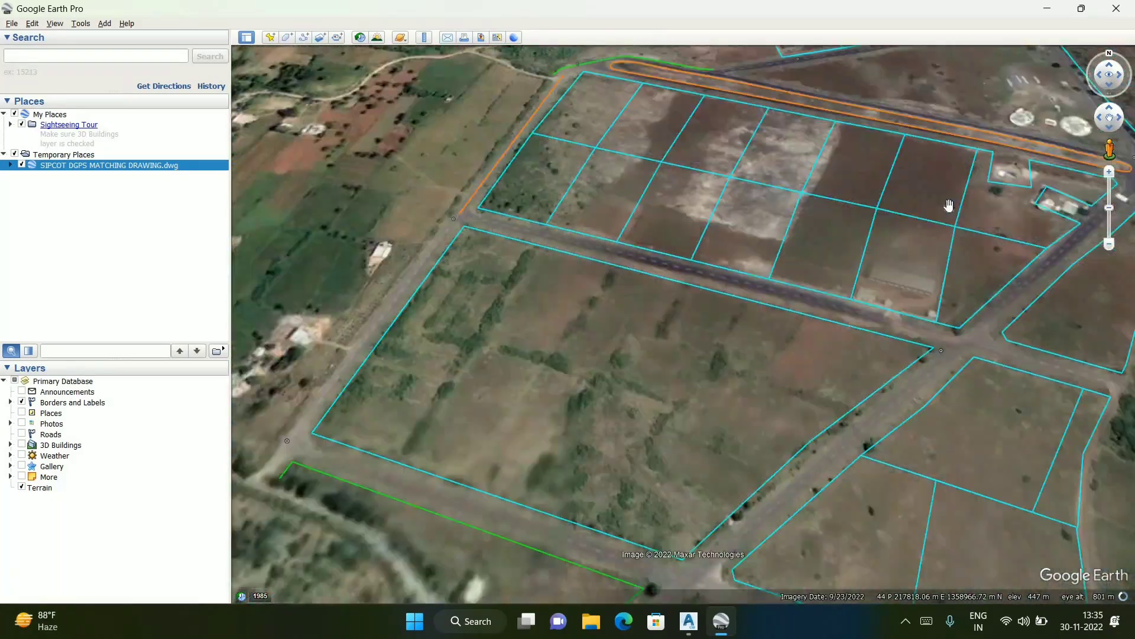
scroll(510, 397, "up", 3)
left_click_drag(700, 99, 402, 307)
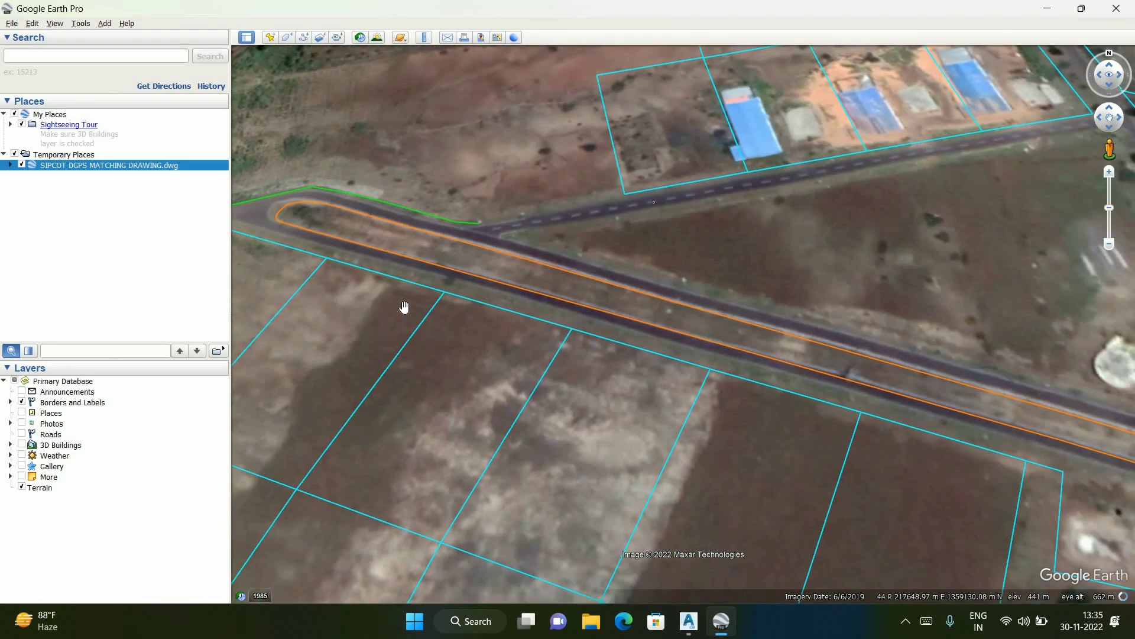
scroll(373, 292, "down", 2)
left_click_drag(644, 383, 494, 299)
scroll(850, 390, "down", 2)
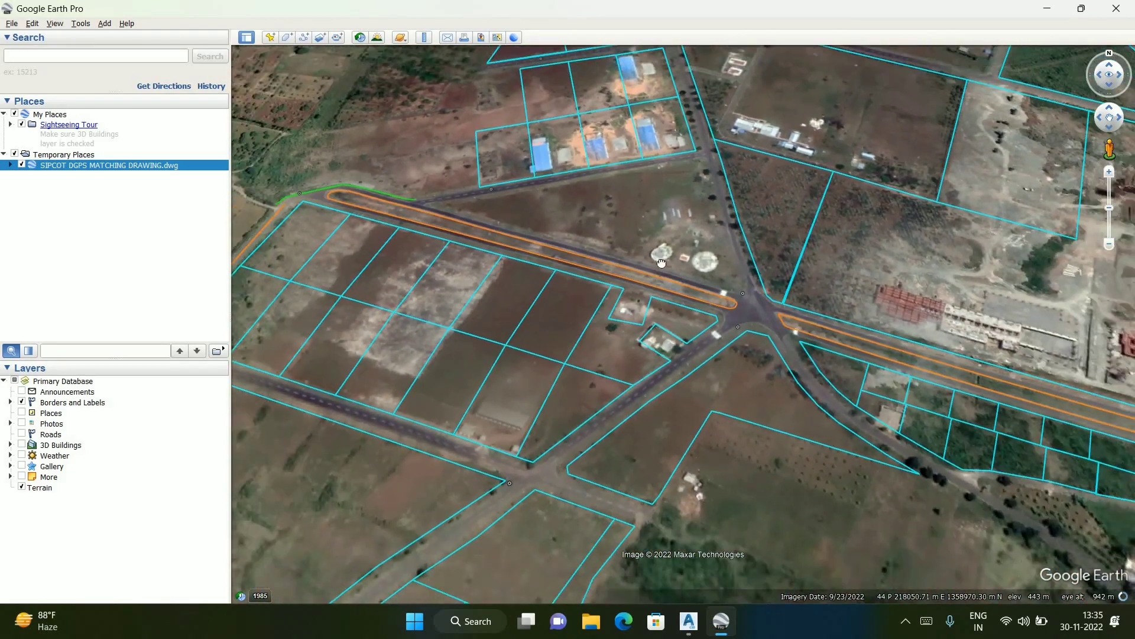
left_click_drag(850, 391, 665, 310)
left_click_drag(1002, 396, 621, 349)
scroll(899, 351, "up", 2)
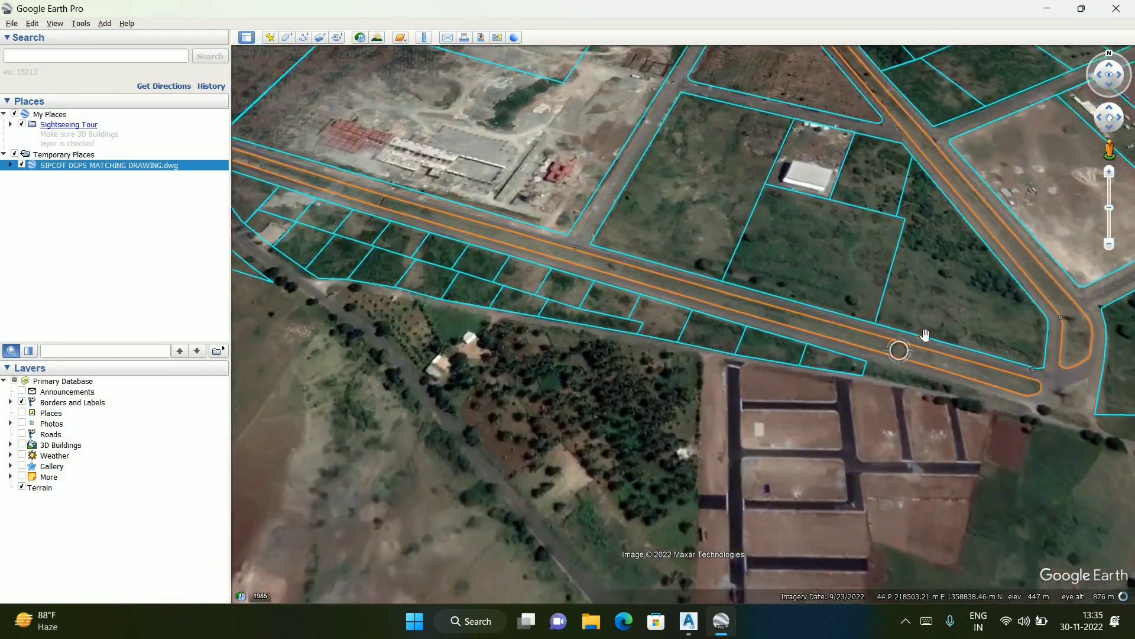
left_click_drag(757, 173, 640, 310)
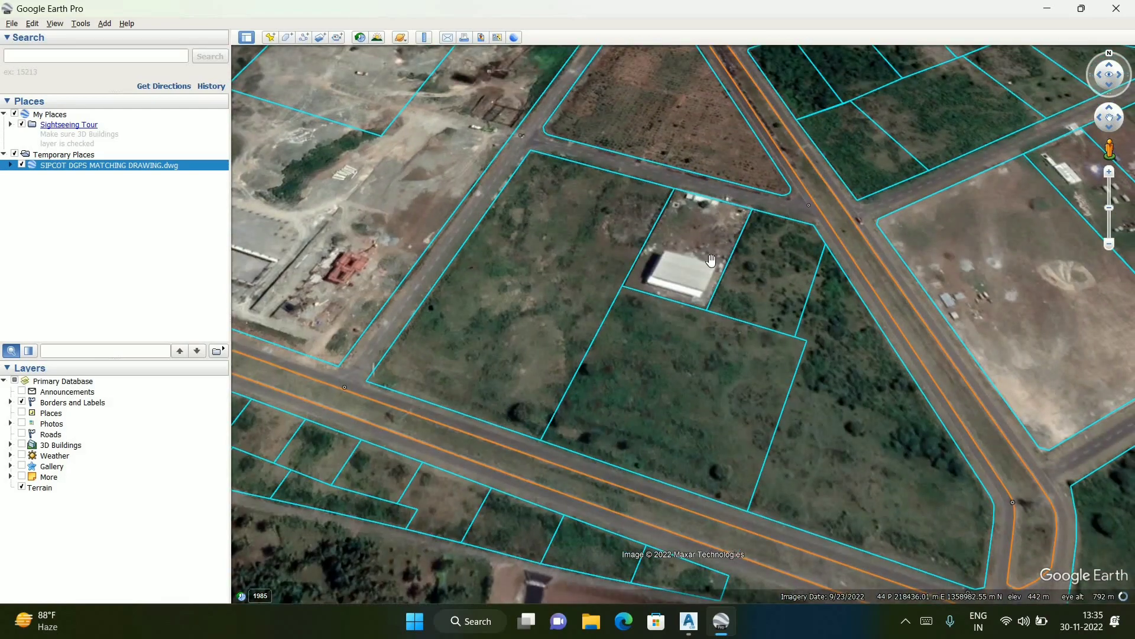
Review the overall layout on the imagery, then inspect the northwestern road bend and its adjoining plots up close
scroll(813, 359, "down", 5)
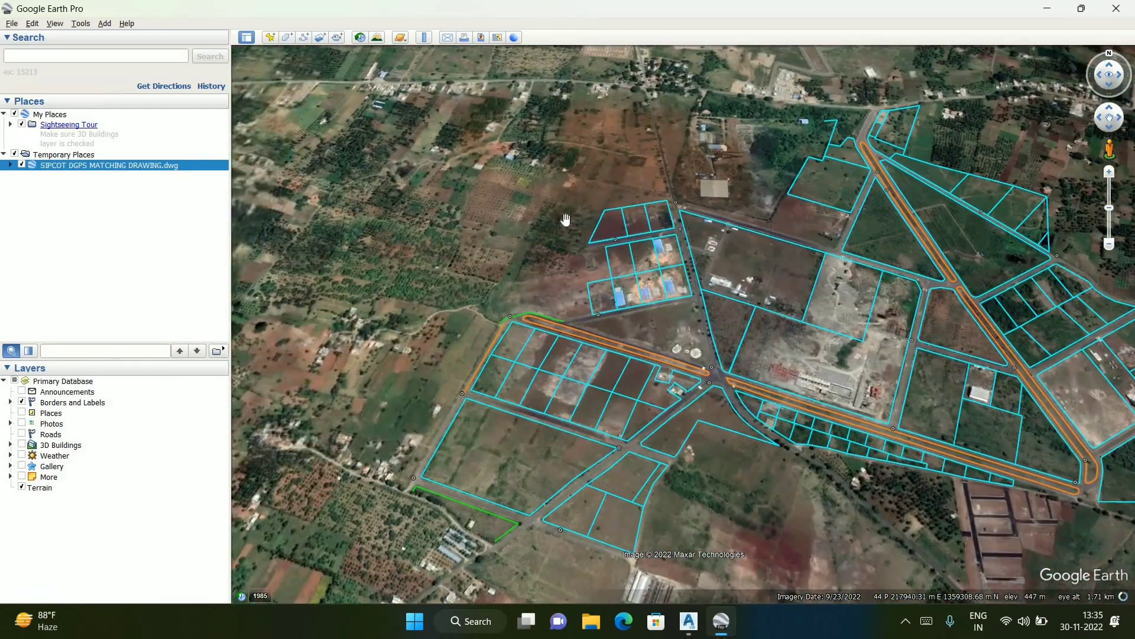
left_click_drag(695, 263, 549, 180)
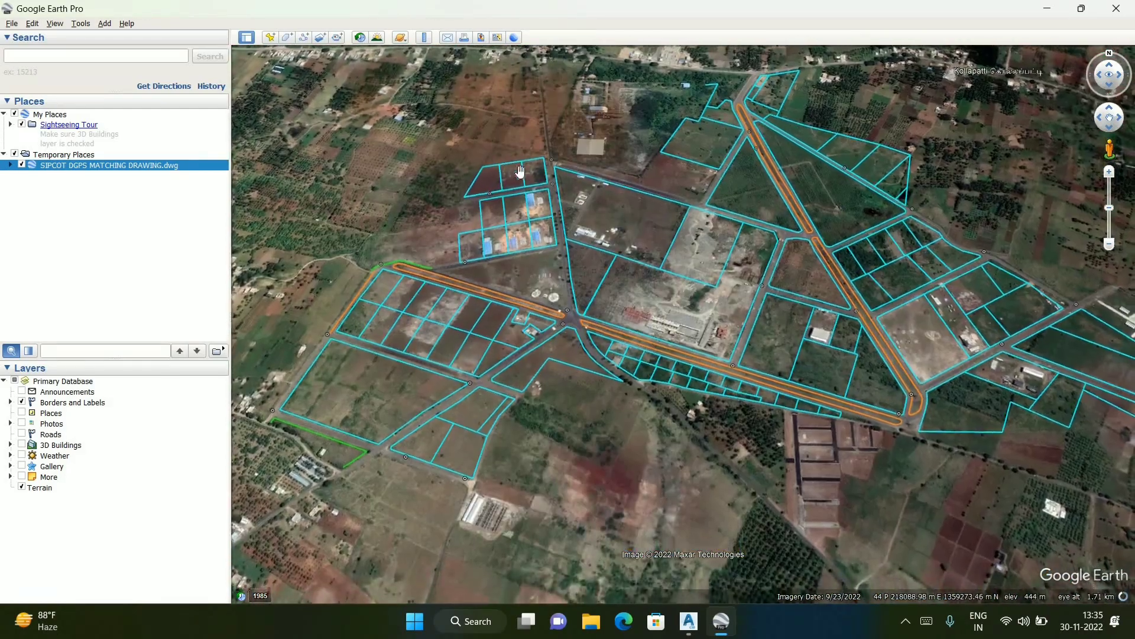
scroll(548, 180, "up", 2)
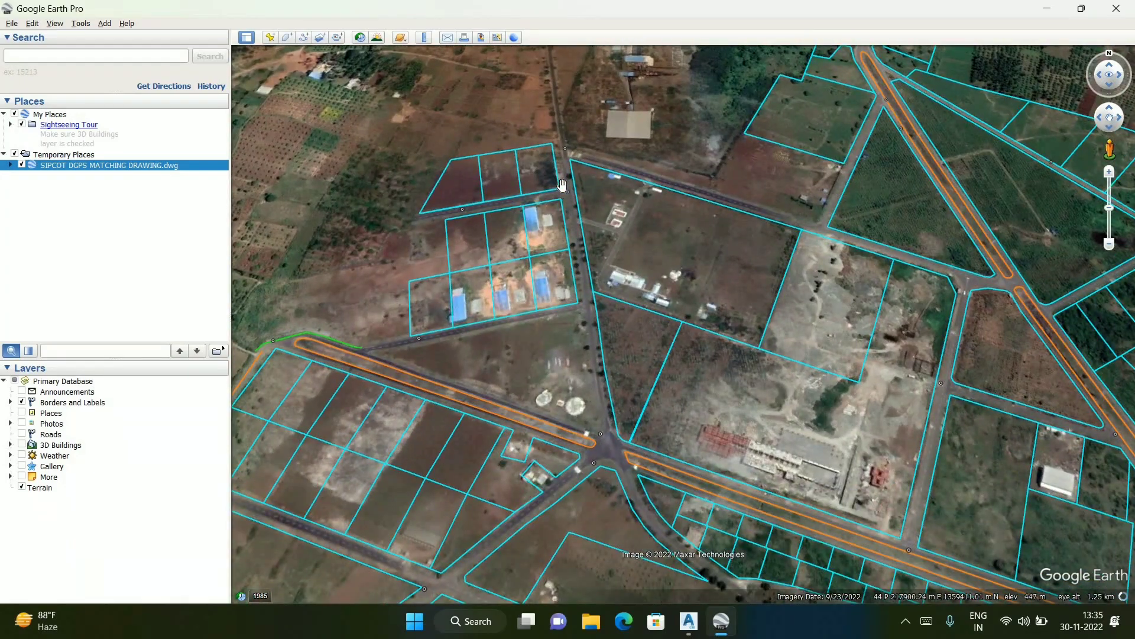
left_click_drag(272, 403, 423, 261)
scroll(424, 261, "up", 3)
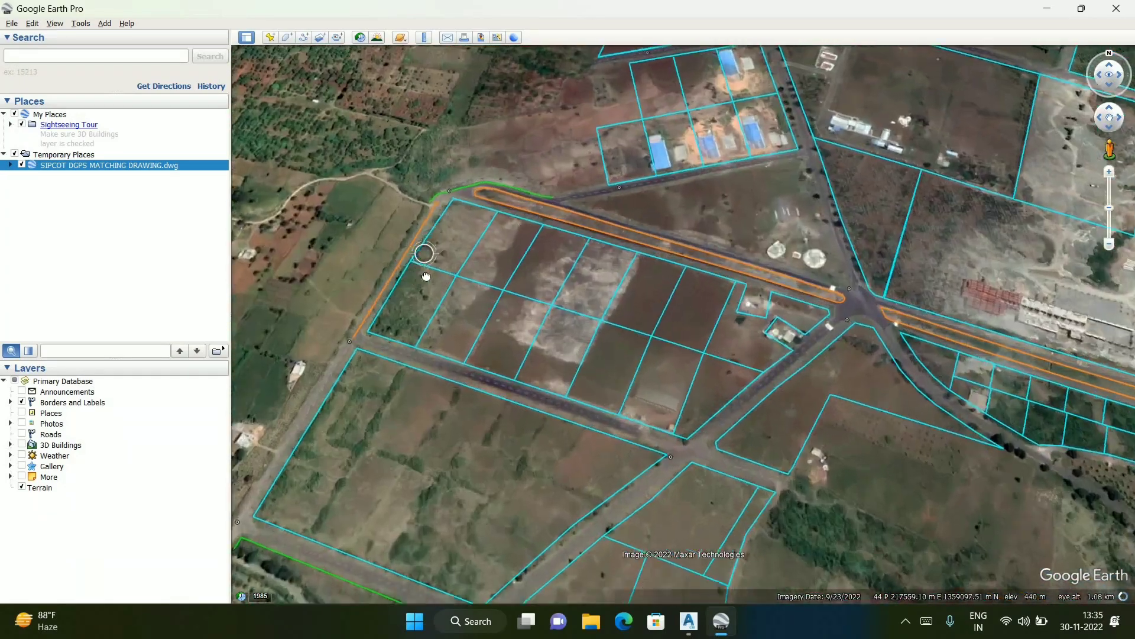
left_click_drag(446, 189, 592, 237)
scroll(592, 238, "up", 1)
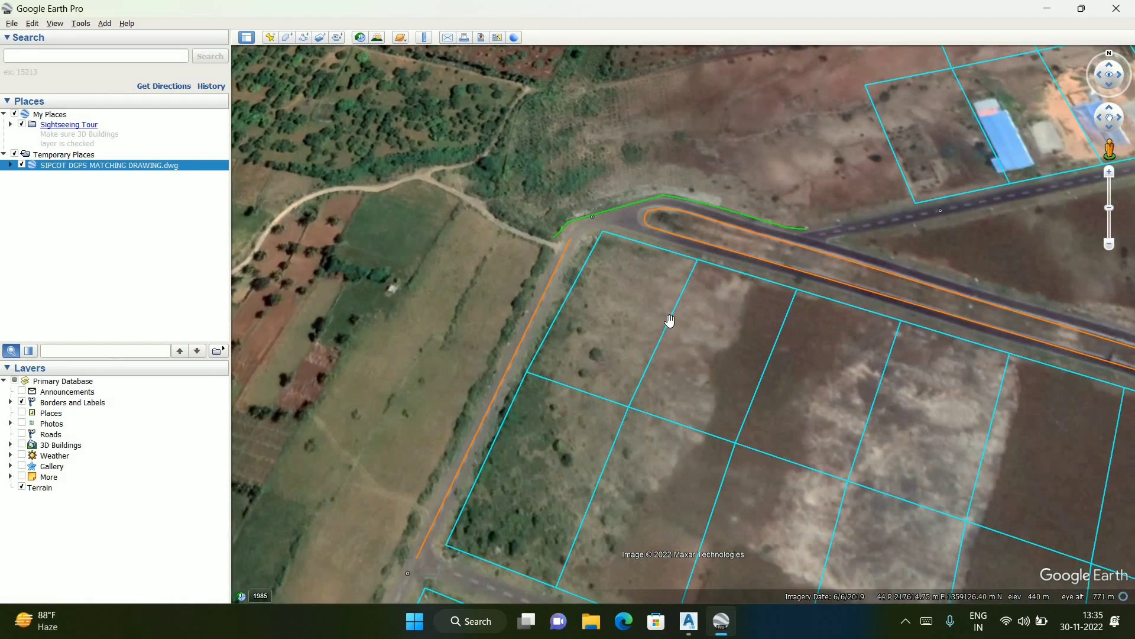
left_click_drag(668, 242, 668, 172)
Switch back to Civil 3D and check the layer of the boundary line between plots A35 and A34
left_click(689, 620)
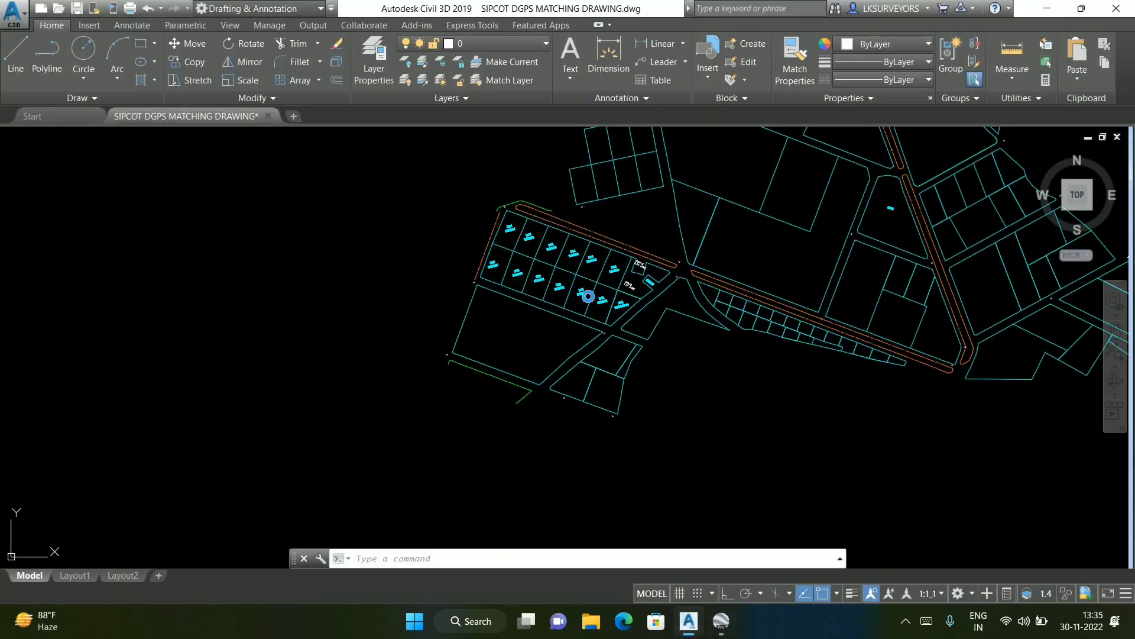
scroll(597, 288, "up", 3)
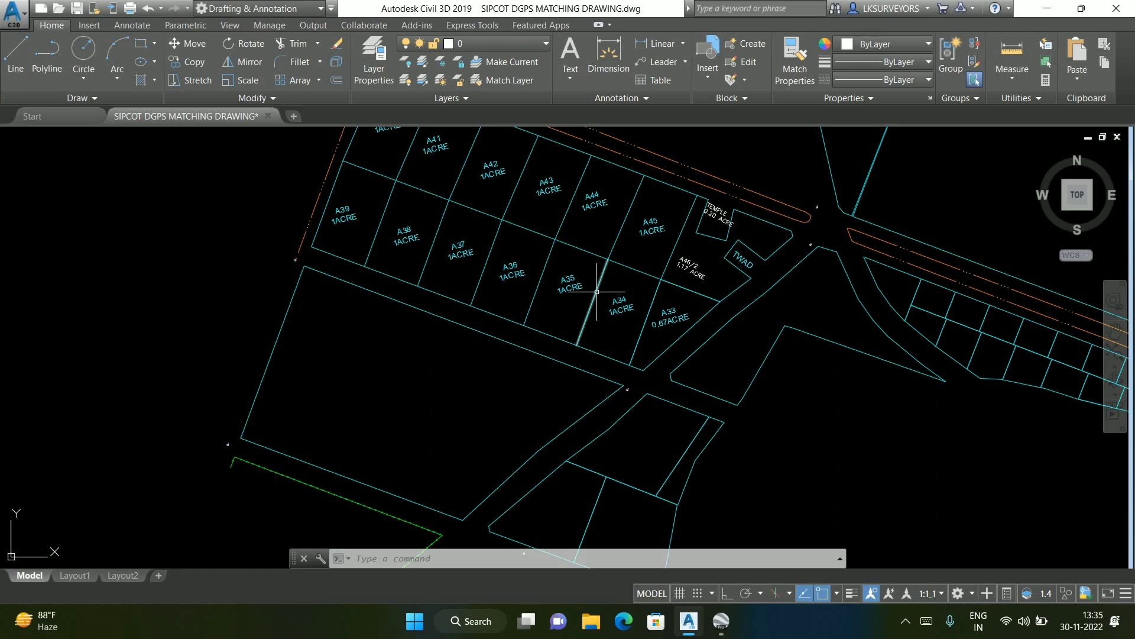
left_click(480, 44)
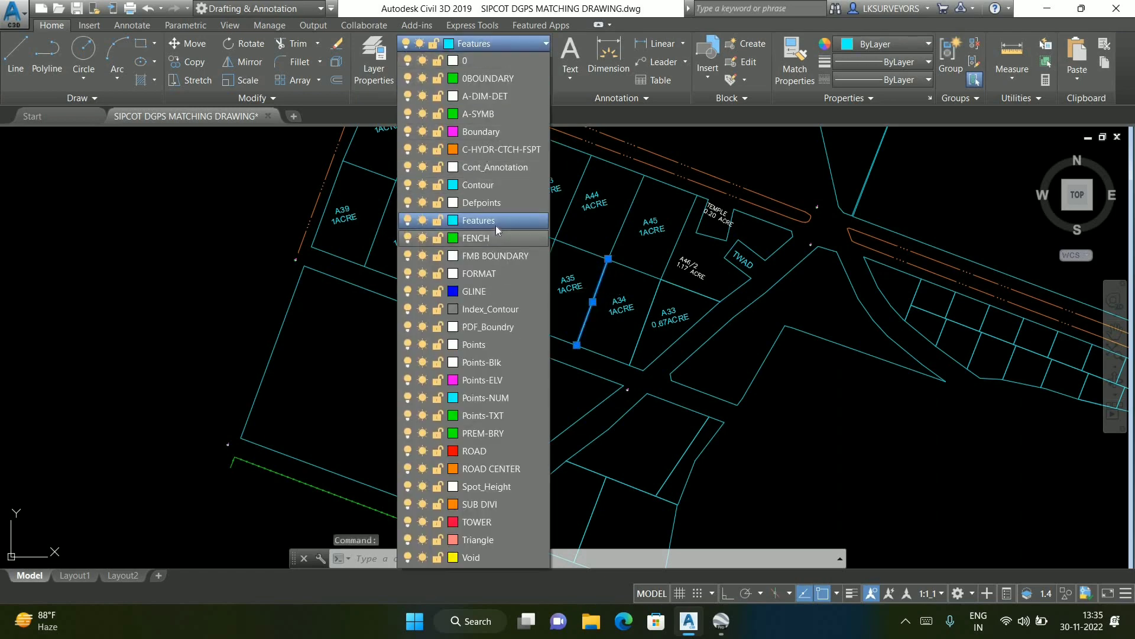
key("Escape")
key("Escape")
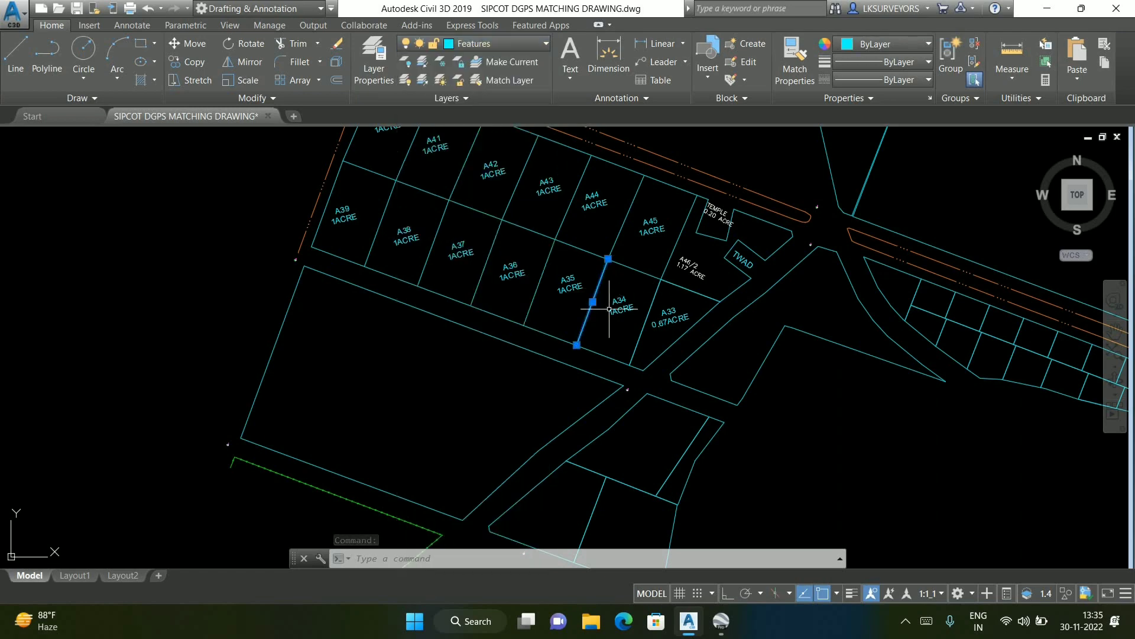
Look through the object colour choices without changing the colour, and view plots A39 to A45
scroll(512, 238, "up", 5)
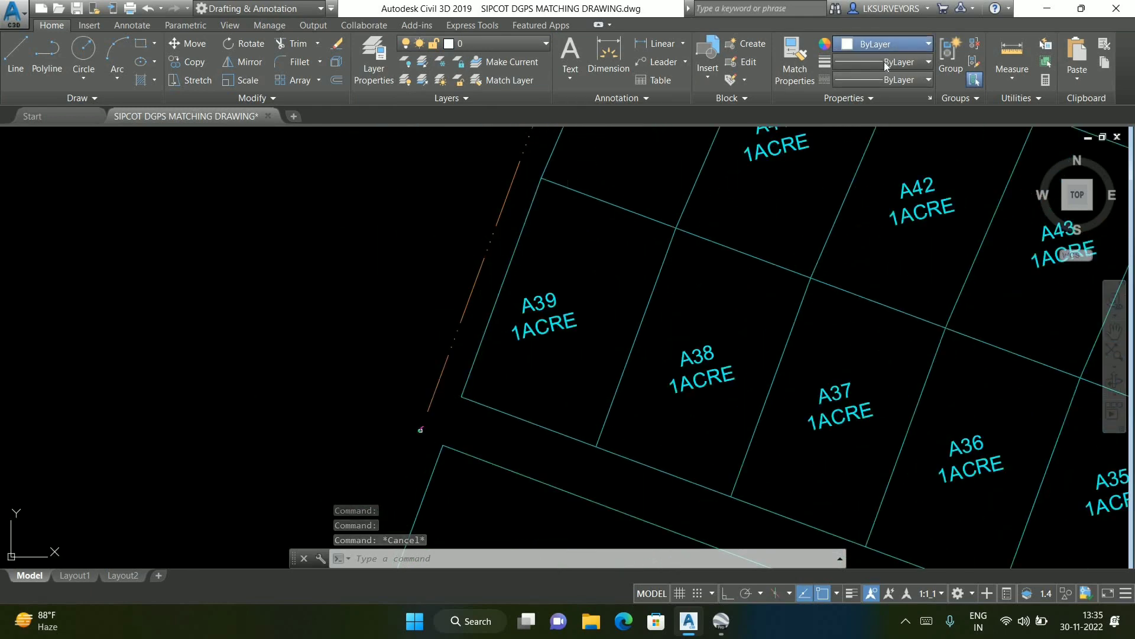
left_click(881, 44)
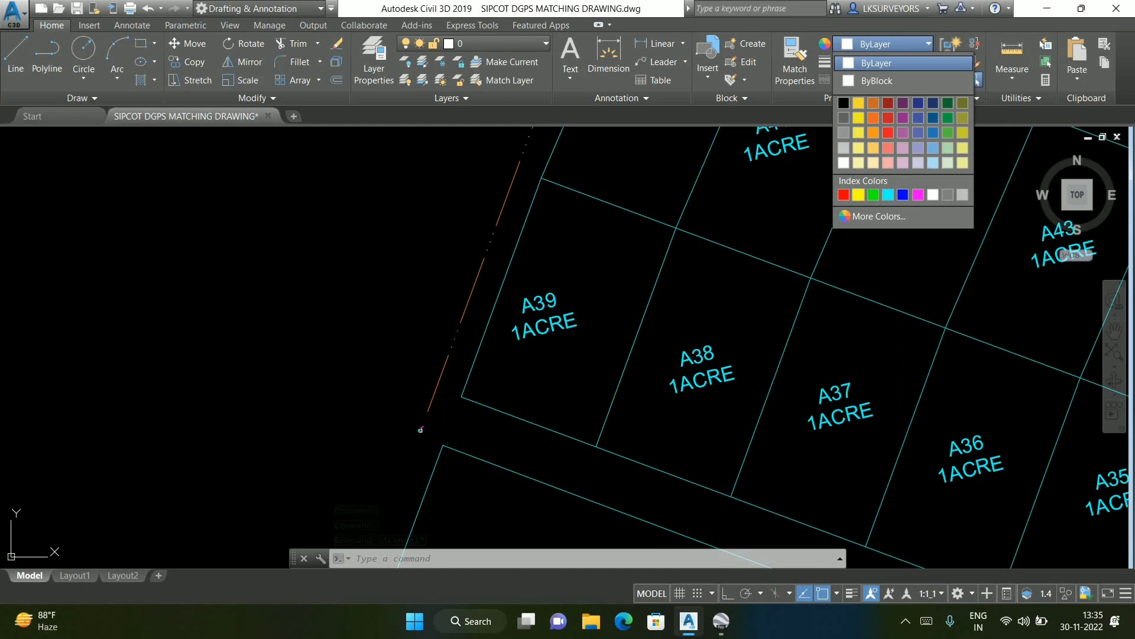
left_click(762, 222)
key("Escape")
key("Escape")
scroll(651, 248, "down", 4)
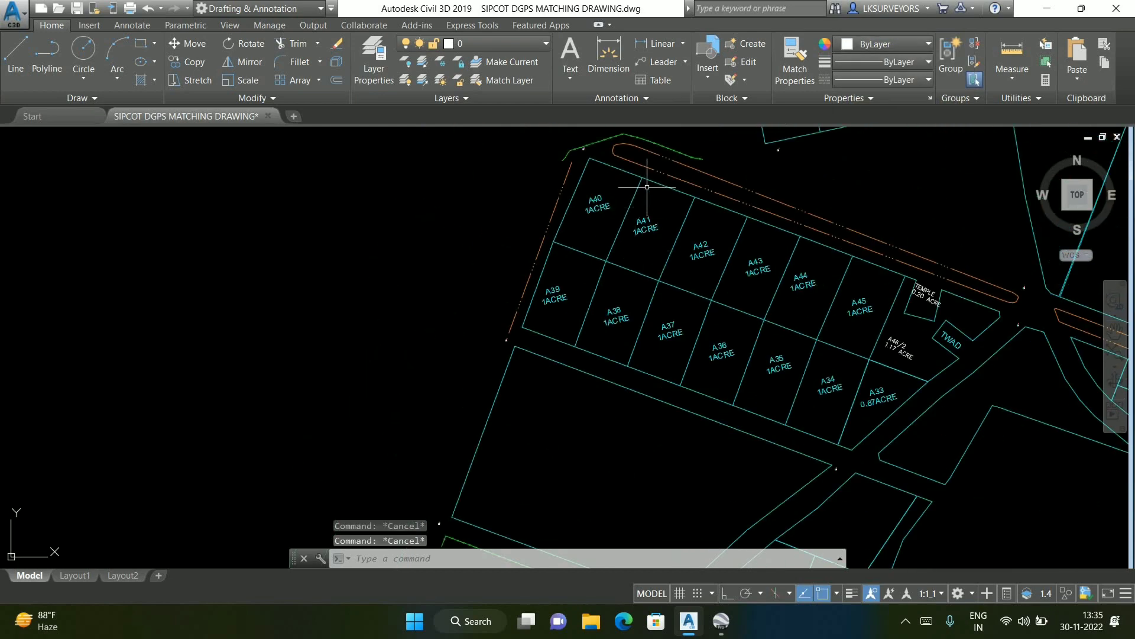
scroll(615, 184, "up", 3)
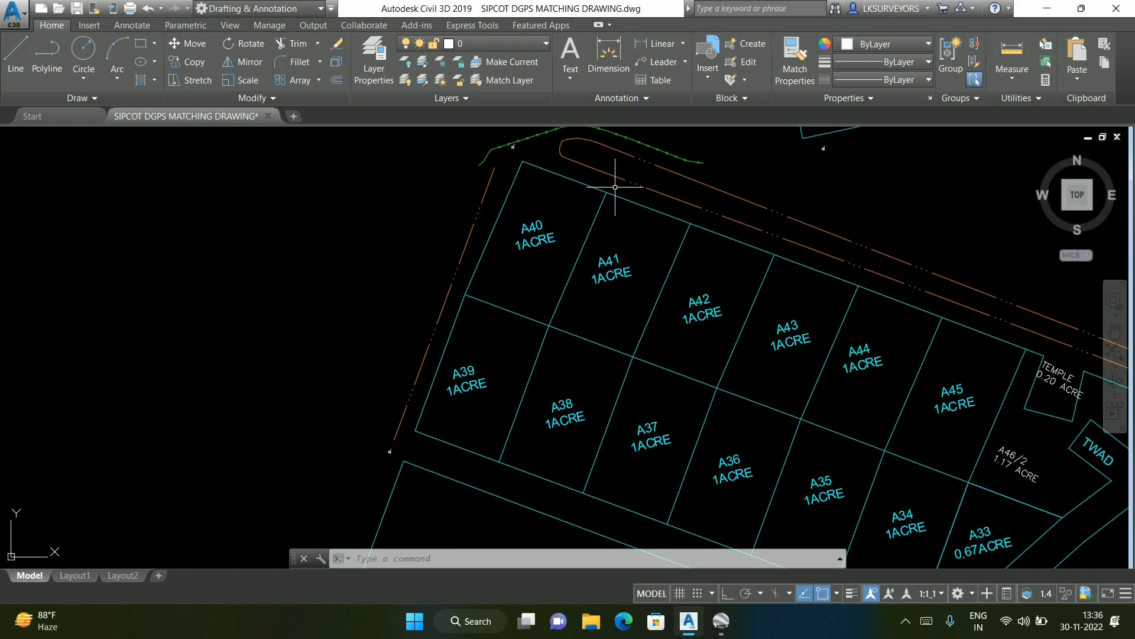
Switch to Google Earth Pro and examine the exported layout from the western plots across the northern blocks to the eastern roads
left_click(722, 620)
scroll(558, 304, "down", 4)
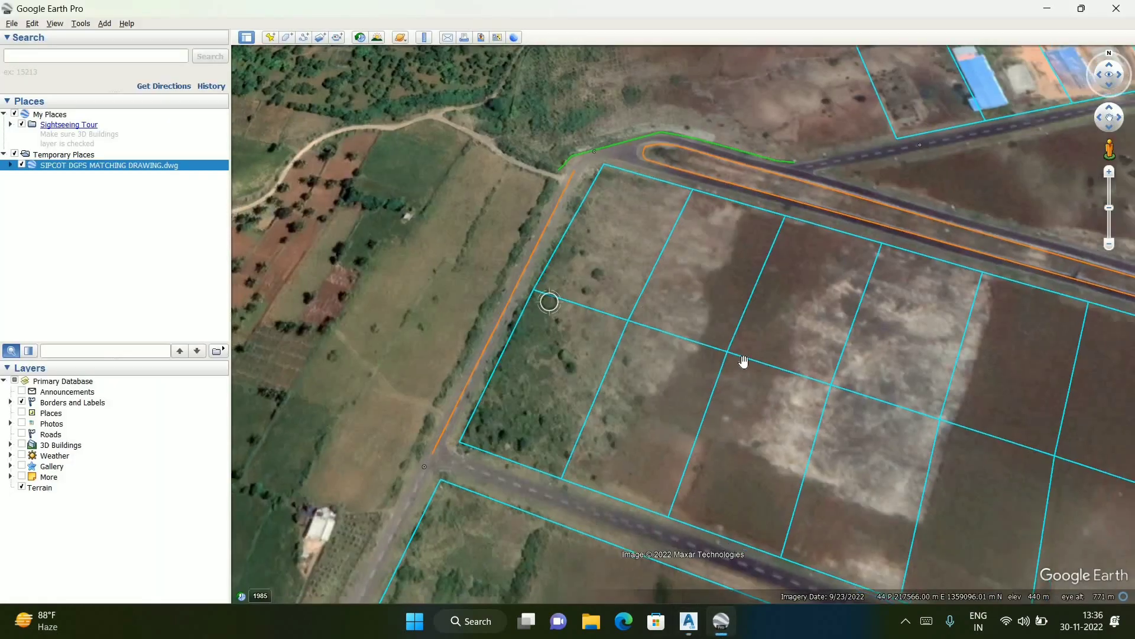
left_click_drag(742, 362, 558, 252)
left_click_drag(832, 243, 765, 414)
scroll(765, 414, "up", 4)
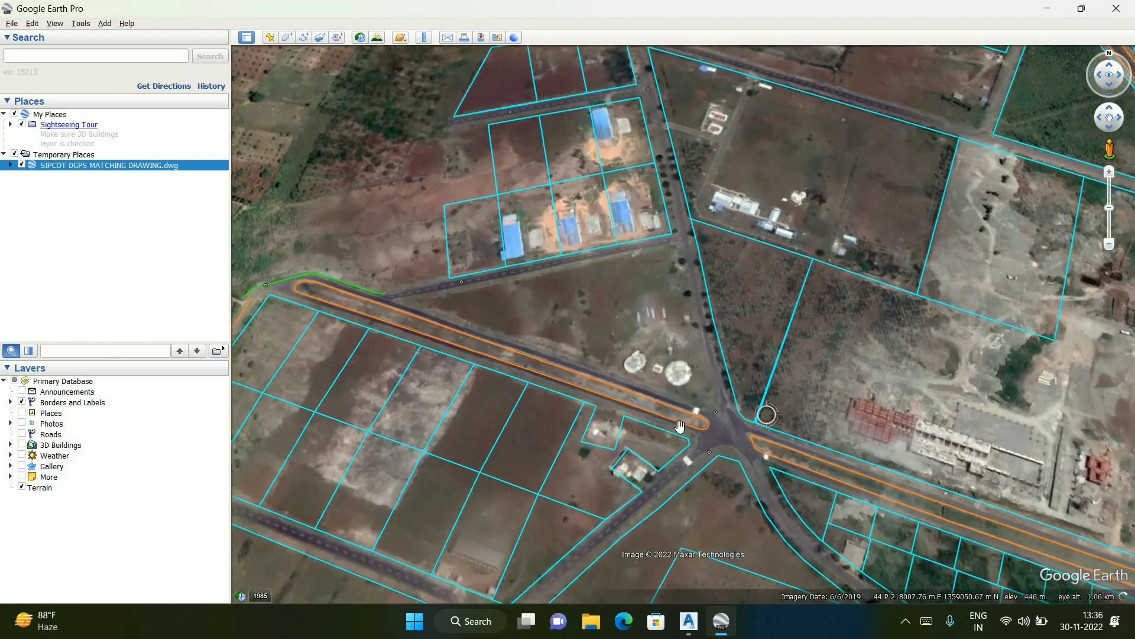
left_click_drag(596, 68, 621, 367)
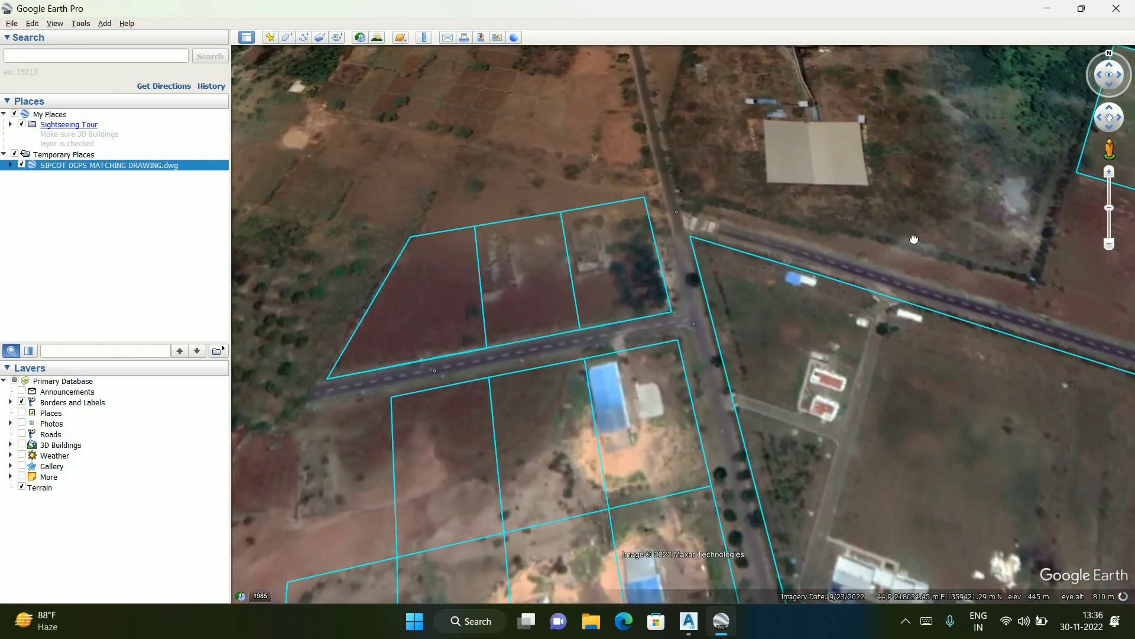
left_click_drag(986, 241, 649, 405)
scroll(719, 346, "down", 3)
left_click_drag(923, 500, 913, 304)
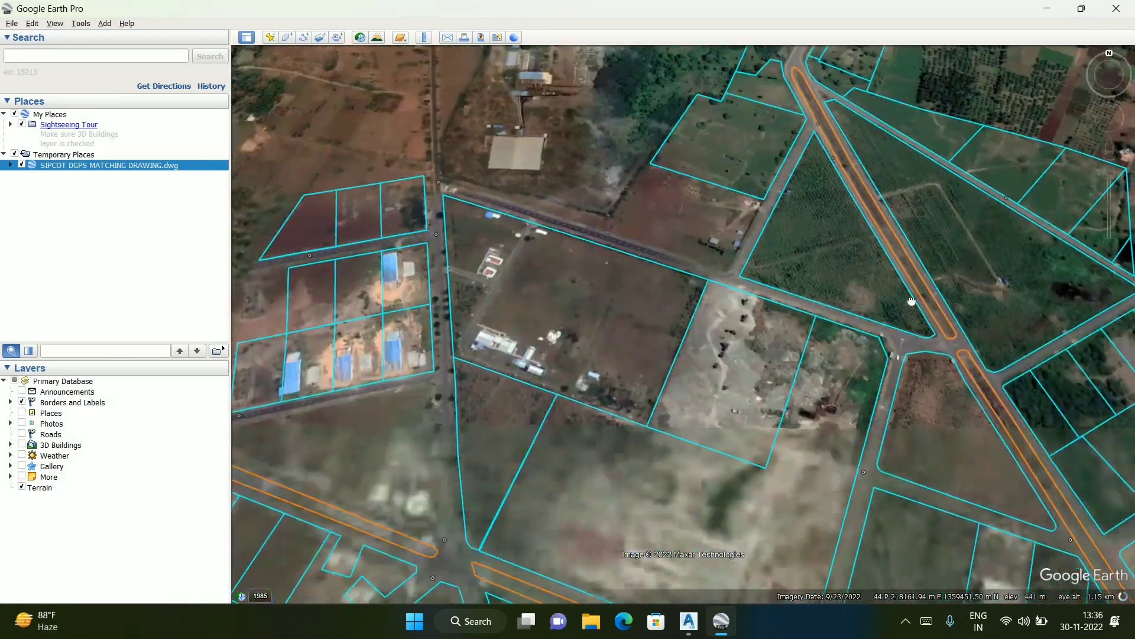
scroll(913, 304, "down", 2)
left_click_drag(946, 527, 873, 305)
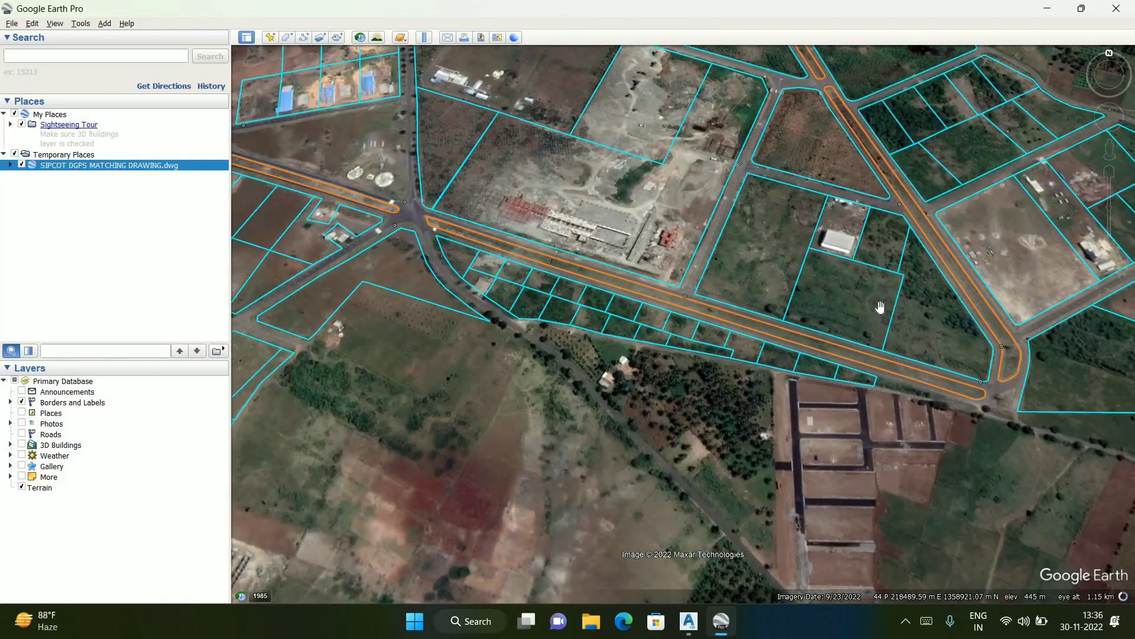
Inspect how the southern road and its row of small plots fit the satellite imagery, up to the southeastern junction
scroll(852, 445, "up", 4)
left_click_drag(865, 467, 786, 379)
scroll(756, 263, "down", 2)
scroll(764, 269, "down", 3)
scroll(784, 340, "up", 2)
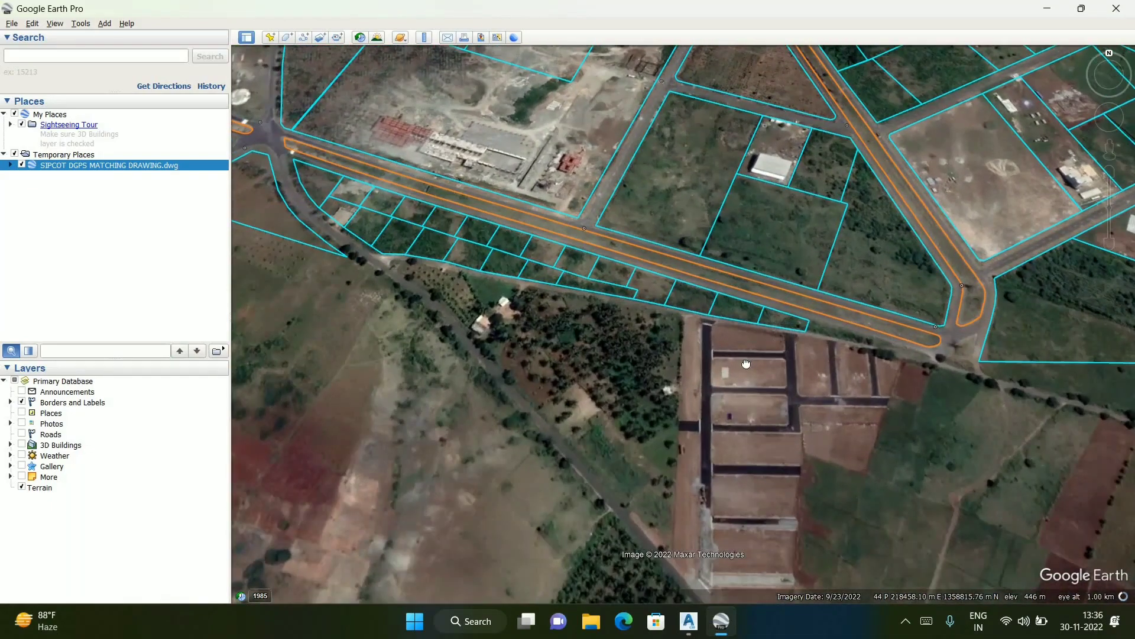
left_click_drag(854, 286, 852, 275)
scroll(841, 275, "down", 3)
left_click_drag(642, 217, 742, 452)
Switch back to Civil 3D, start a new blank drawing and load the DWG to KML LISP application into it
left_click(696, 630)
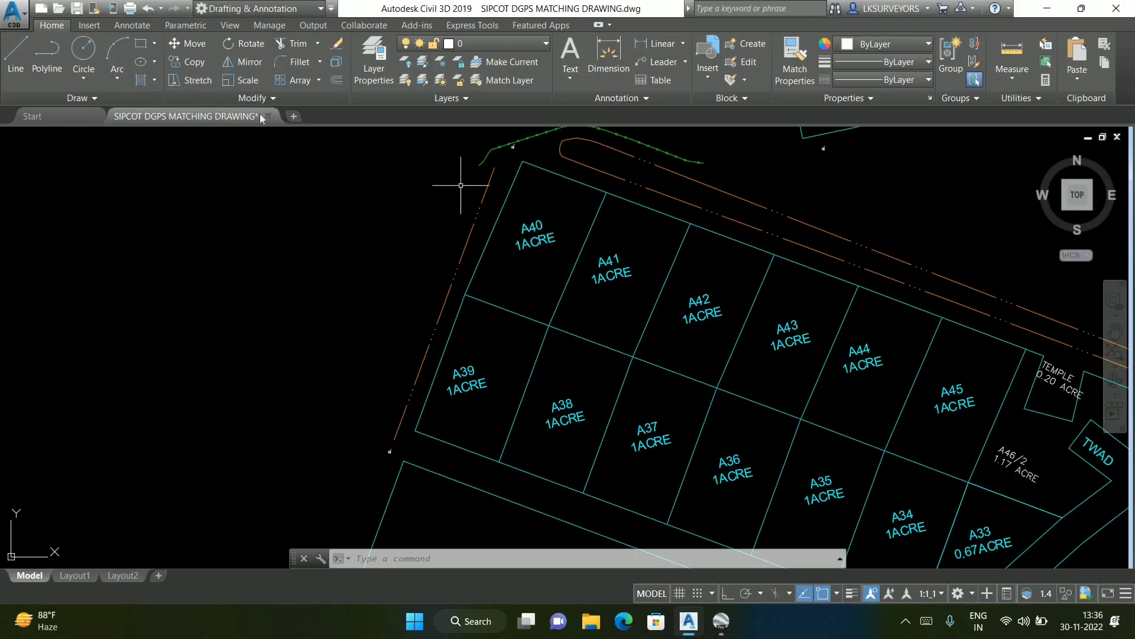
left_click(293, 118)
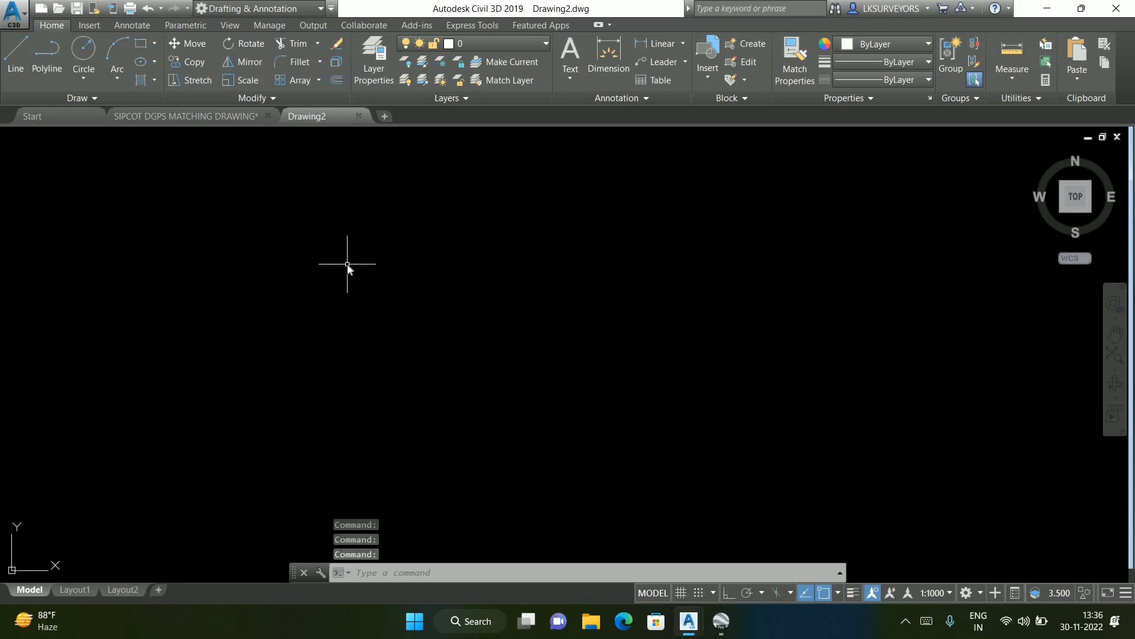
key("Return")
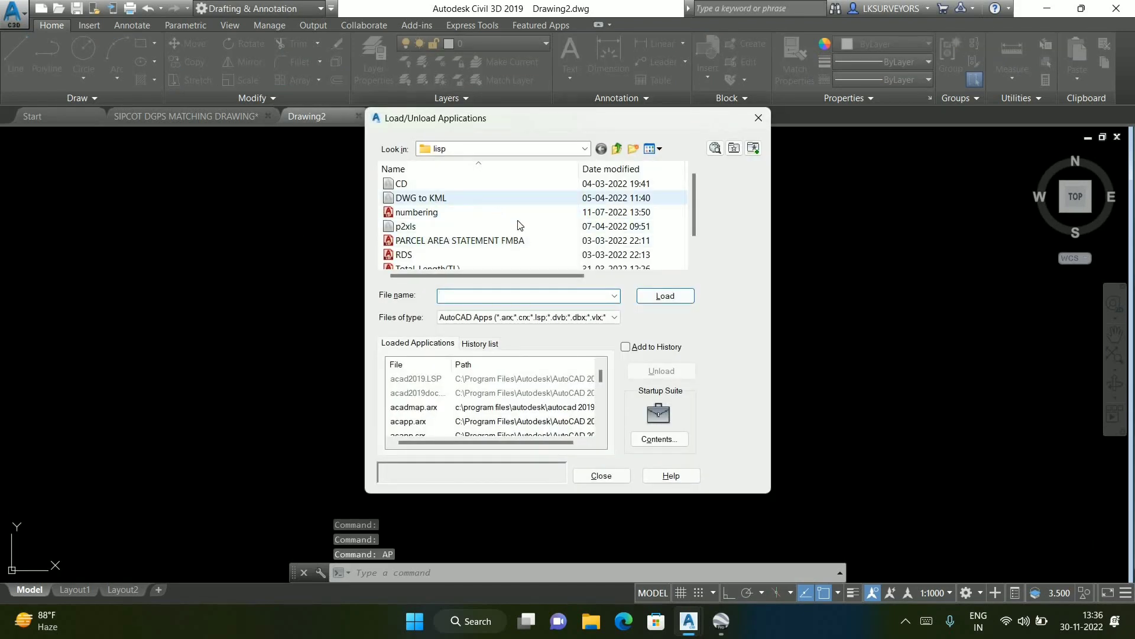
left_click(423, 198)
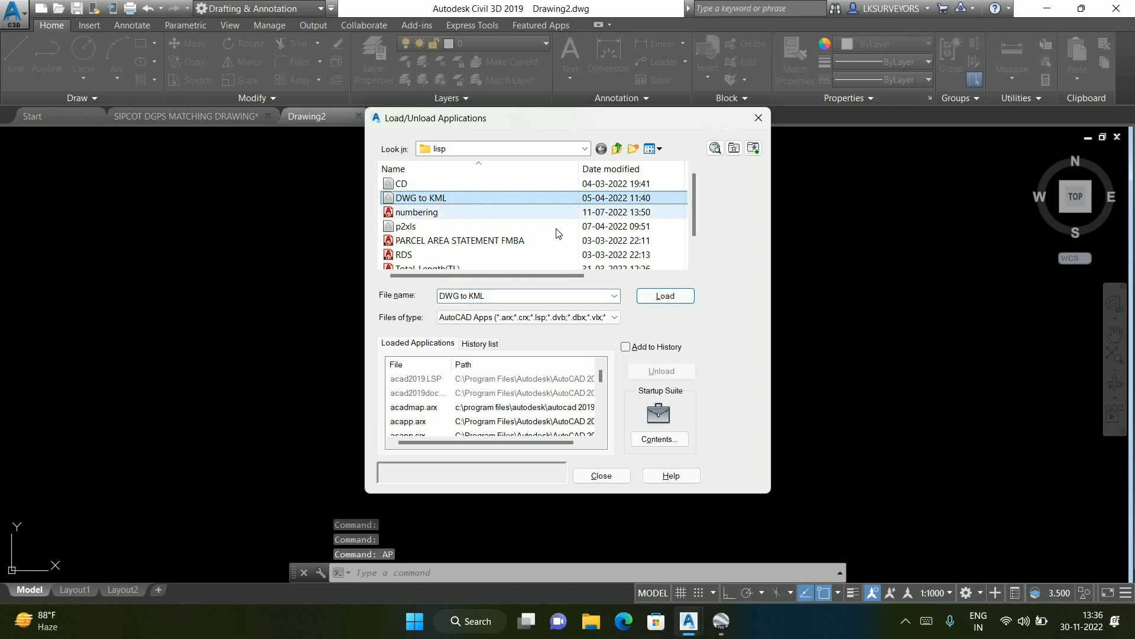
left_click(665, 296)
left_click(601, 476)
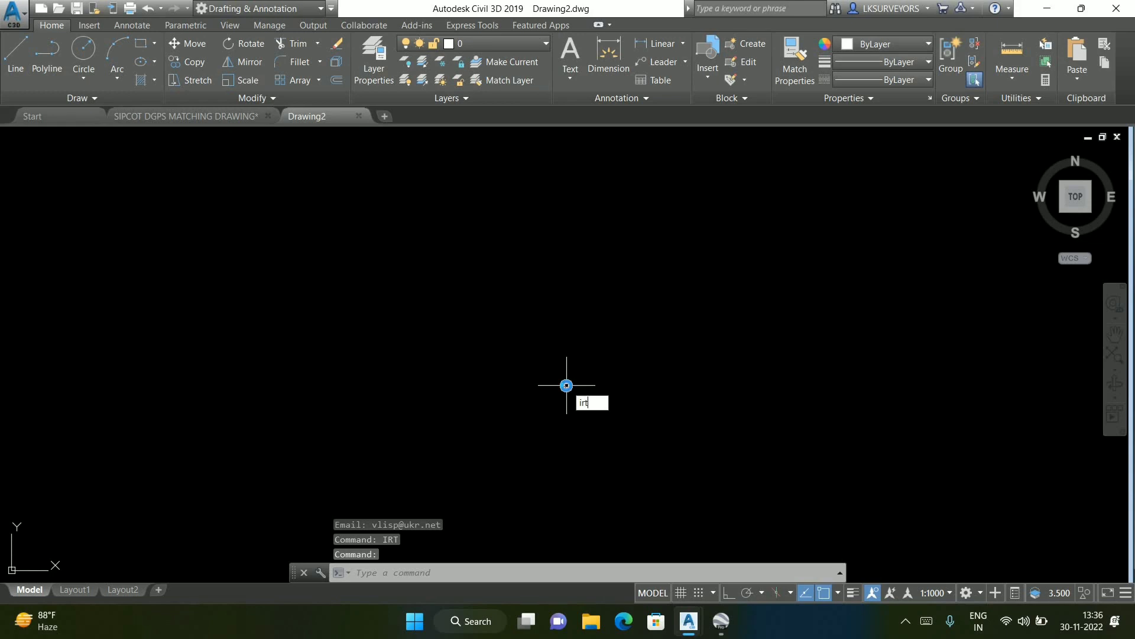
Run the IRT command and set its coordinate system to WGS84 / UTM zone 44N
key("Return")
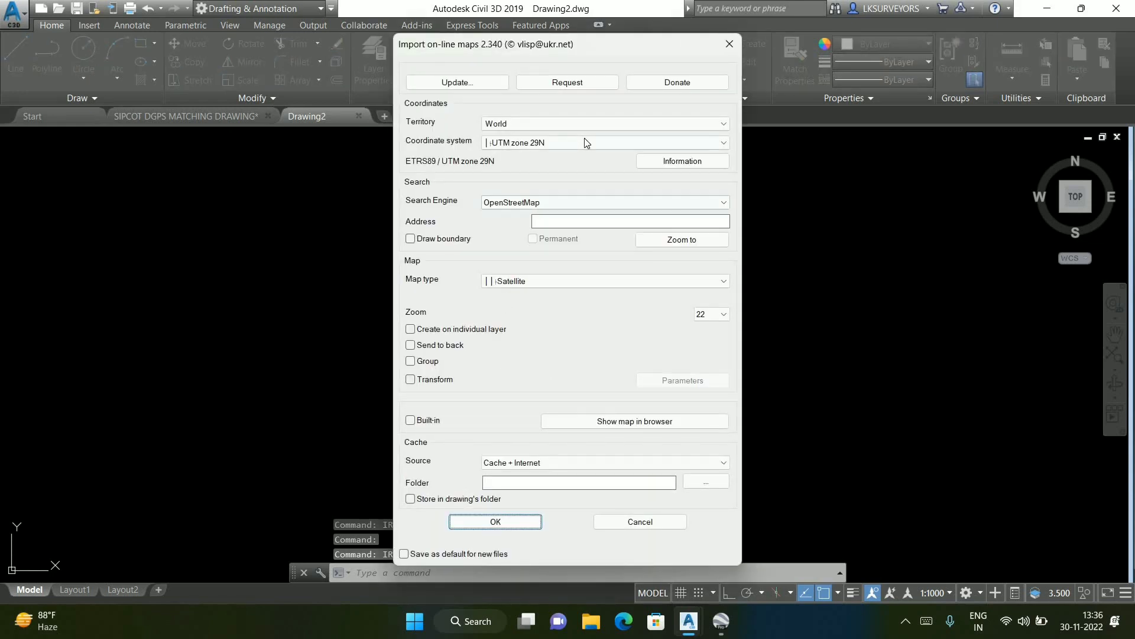
left_click(584, 138)
scroll(558, 284, "up", 10)
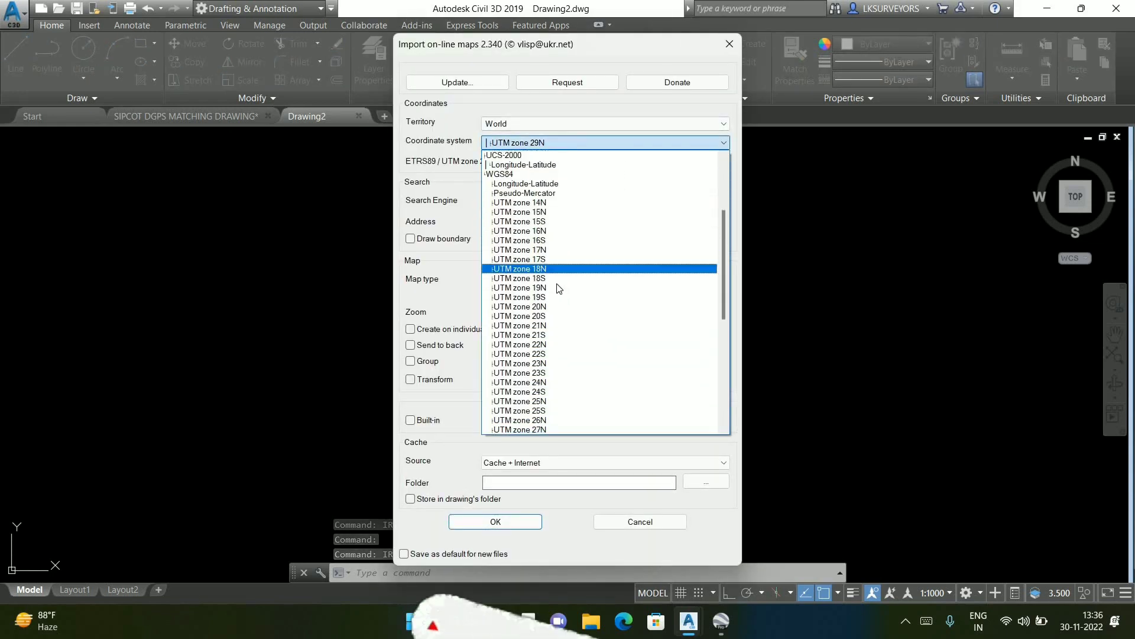
scroll(555, 296, "down", 8)
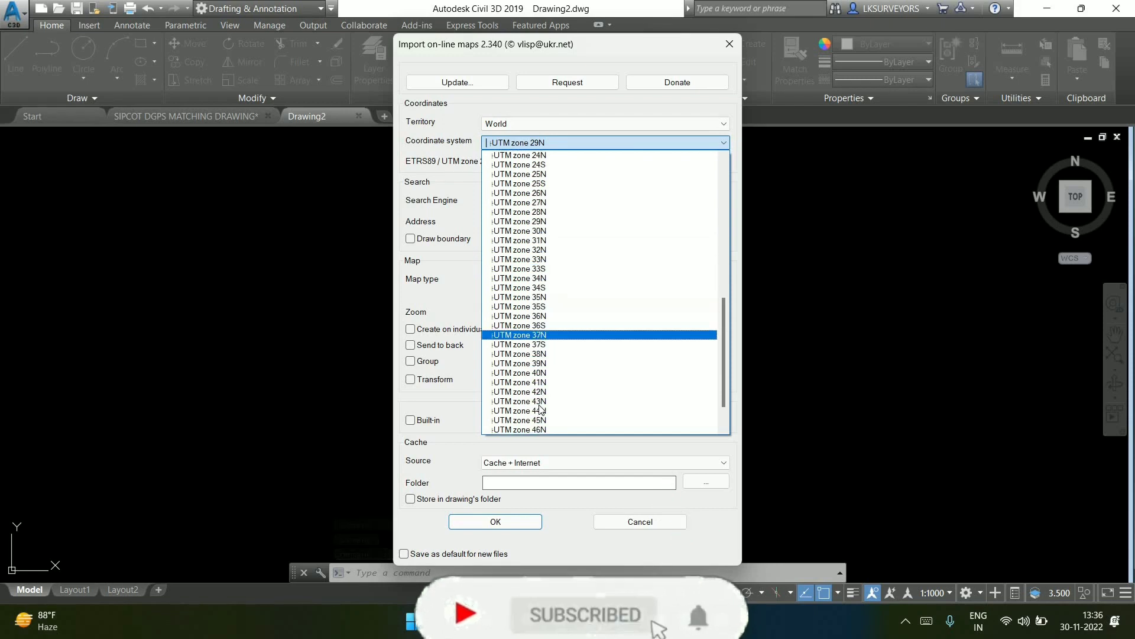
left_click(540, 409)
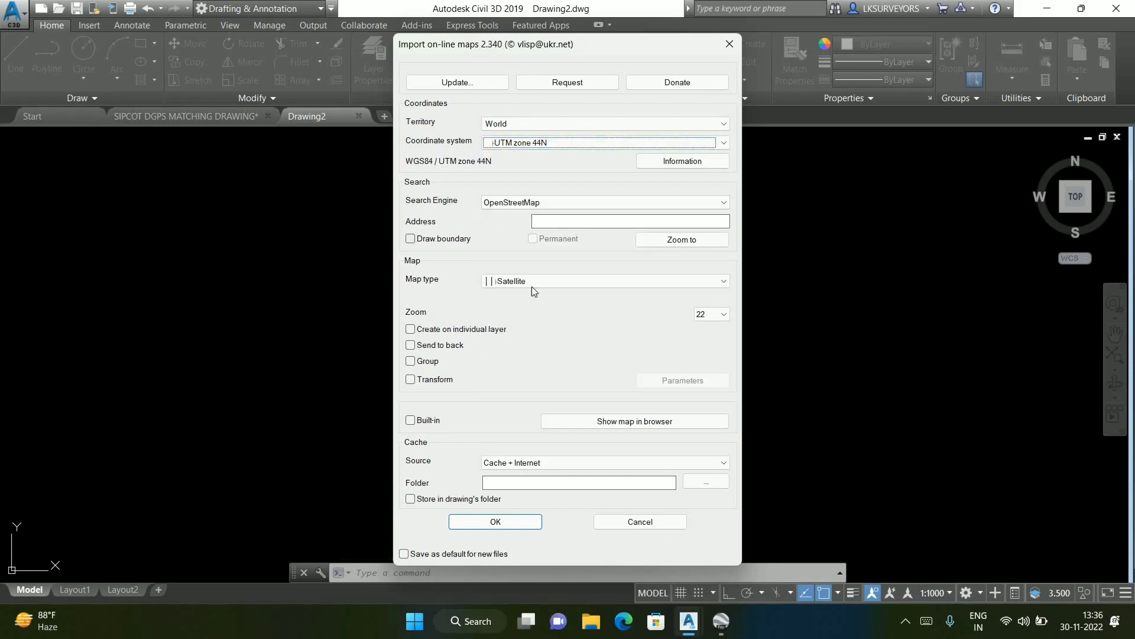
Enable creation on an individual layer and try to store the cache in the drawing's folder
left_click(447, 329)
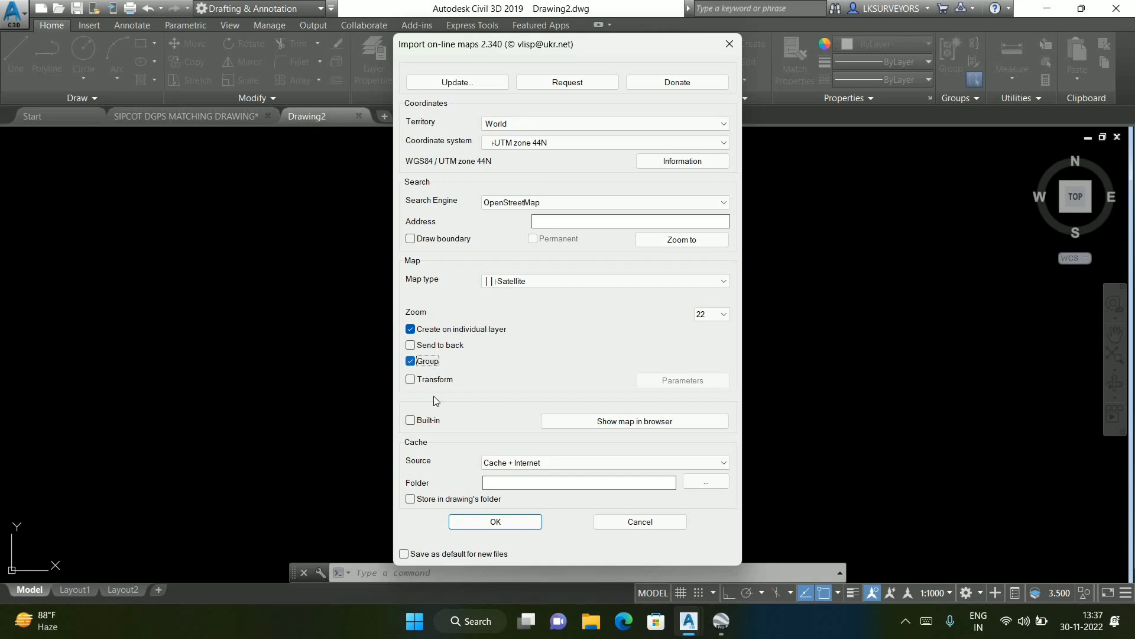
left_click(444, 500)
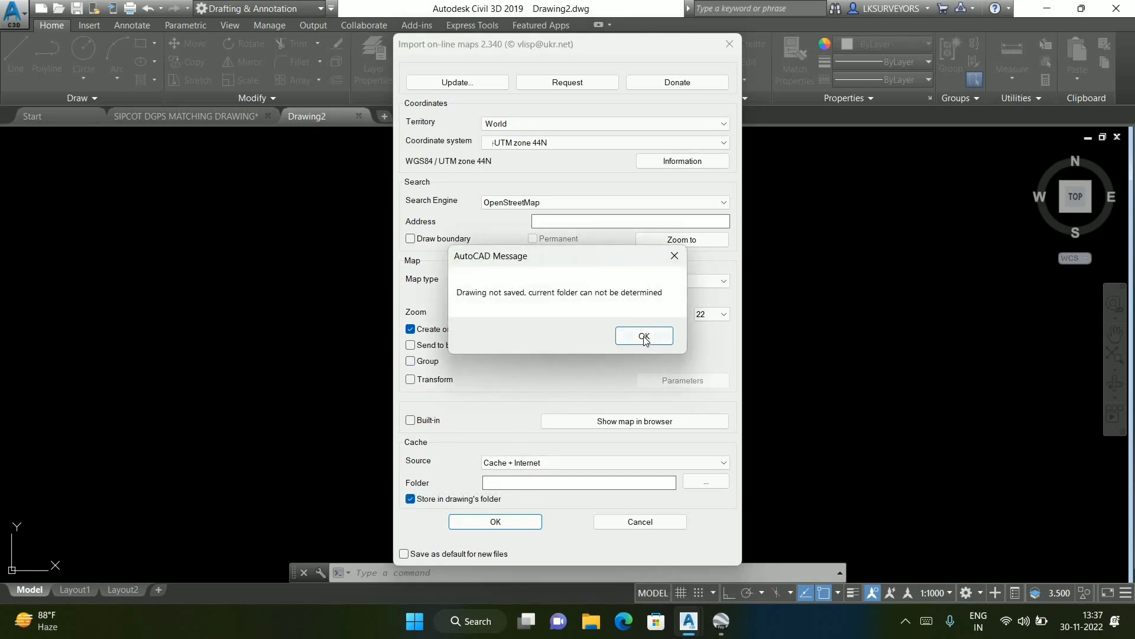
left_click(644, 339)
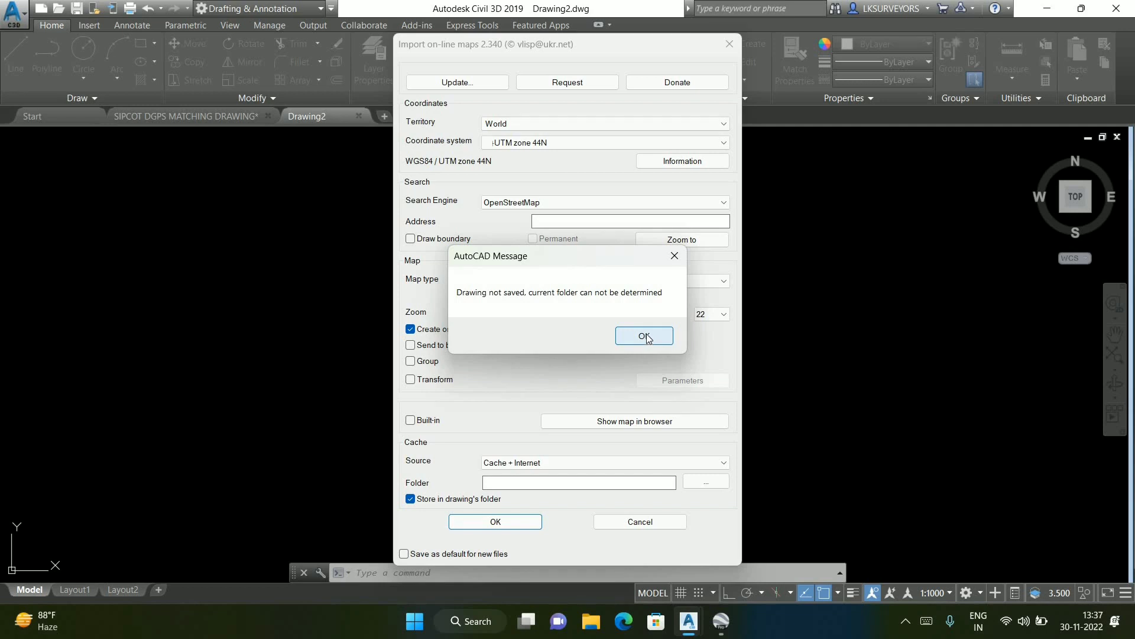
left_click(645, 336)
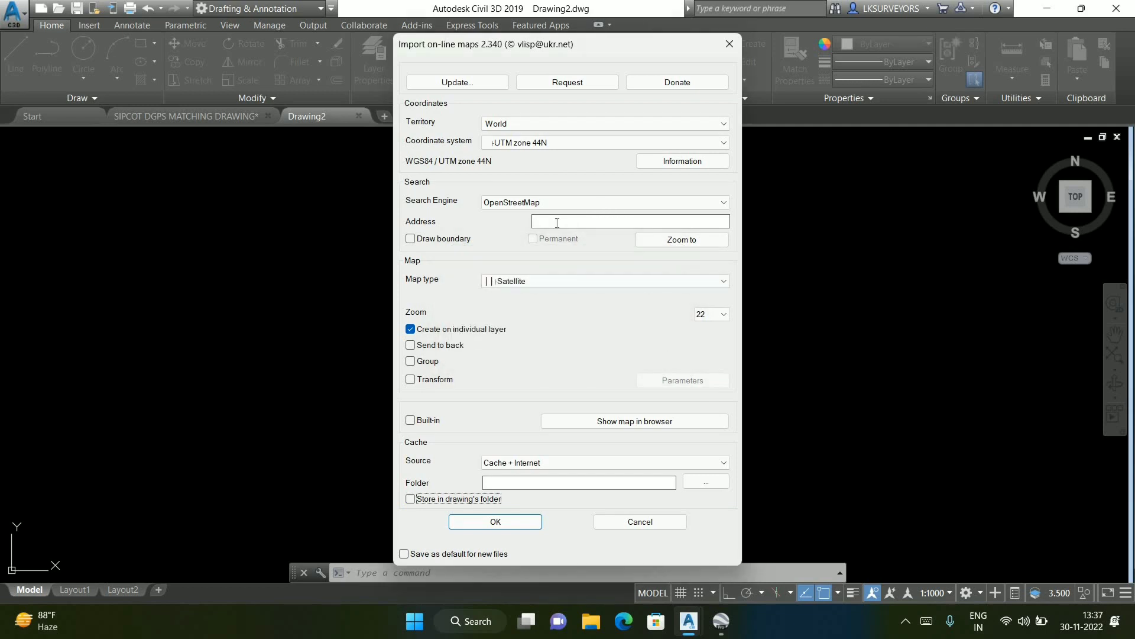
Try to import with the local-files KML Import map type, and close the online maps dialog
left_click(536, 281)
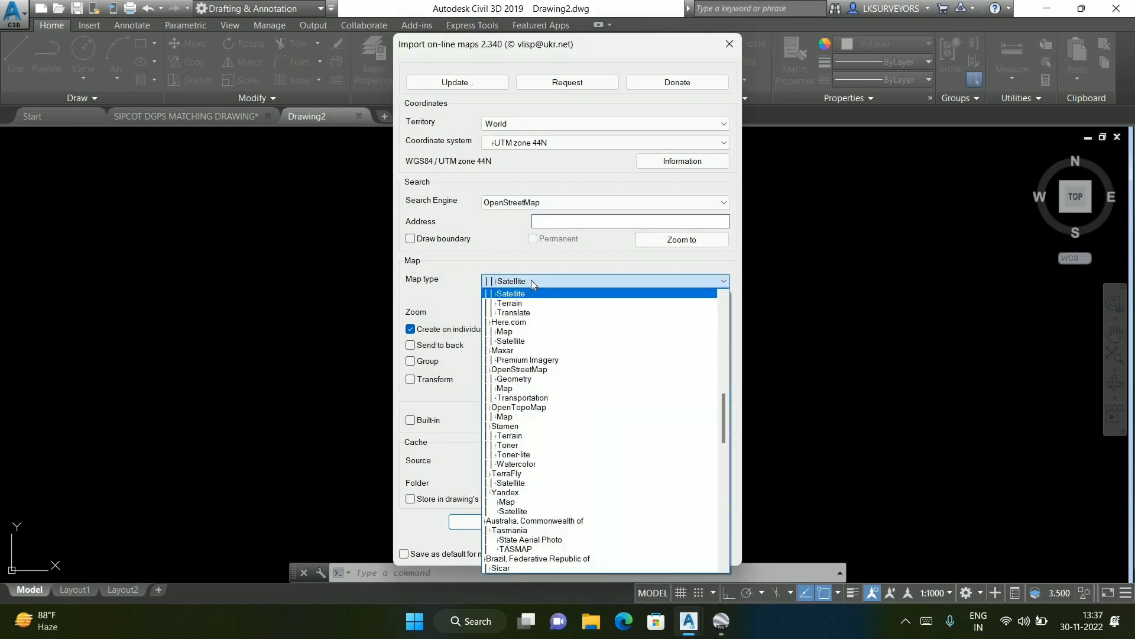
scroll(520, 329, "up", 5)
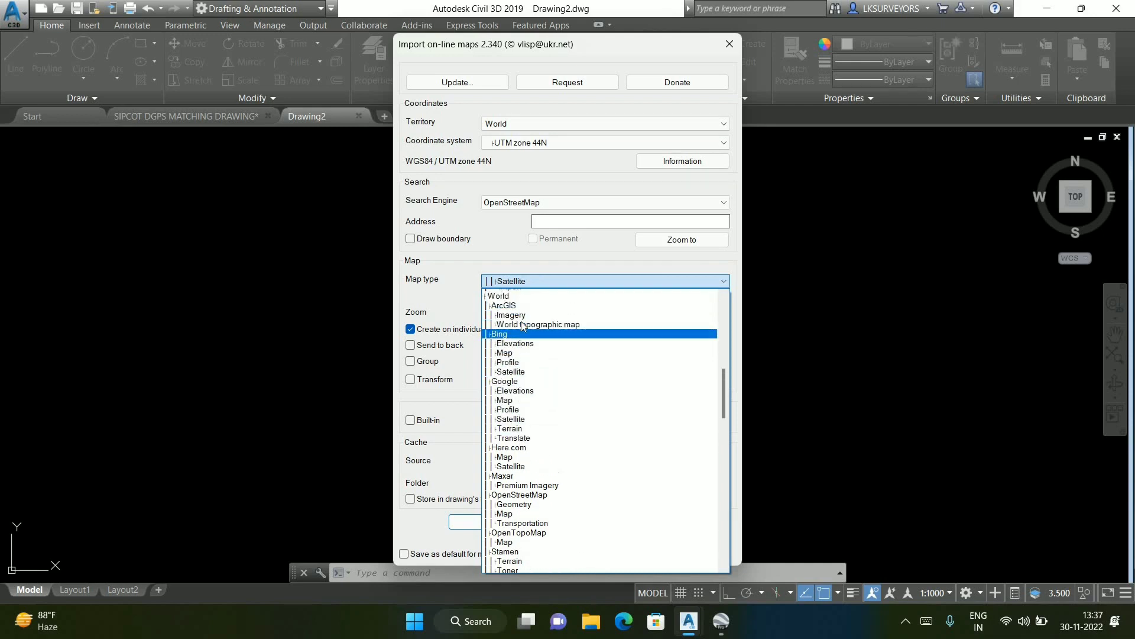
scroll(523, 324, "up", 3)
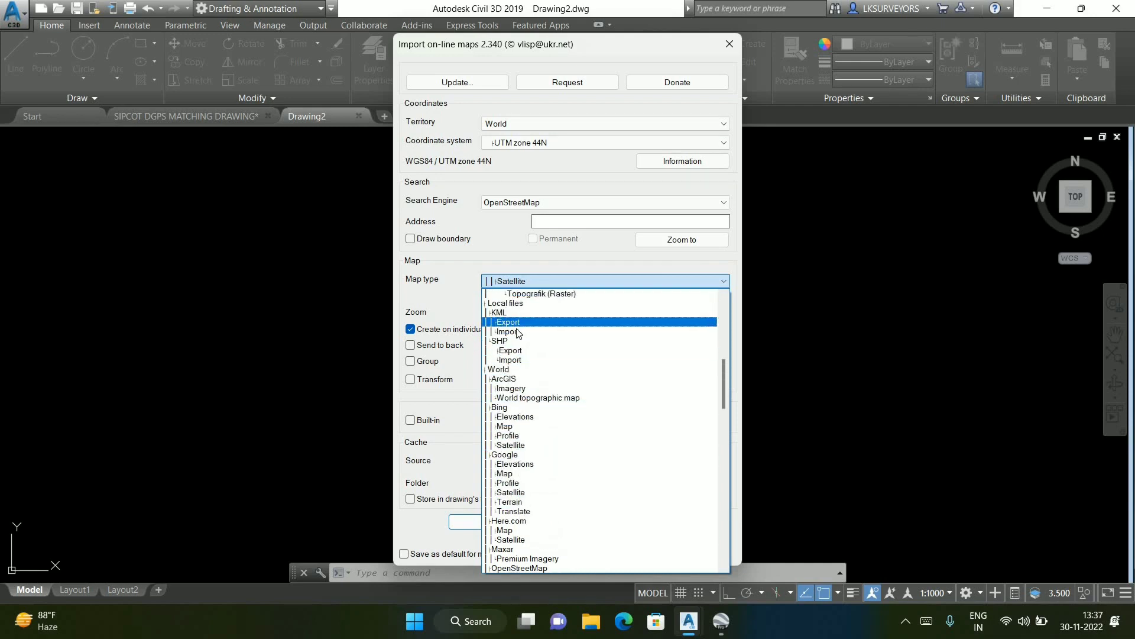
left_click(521, 329)
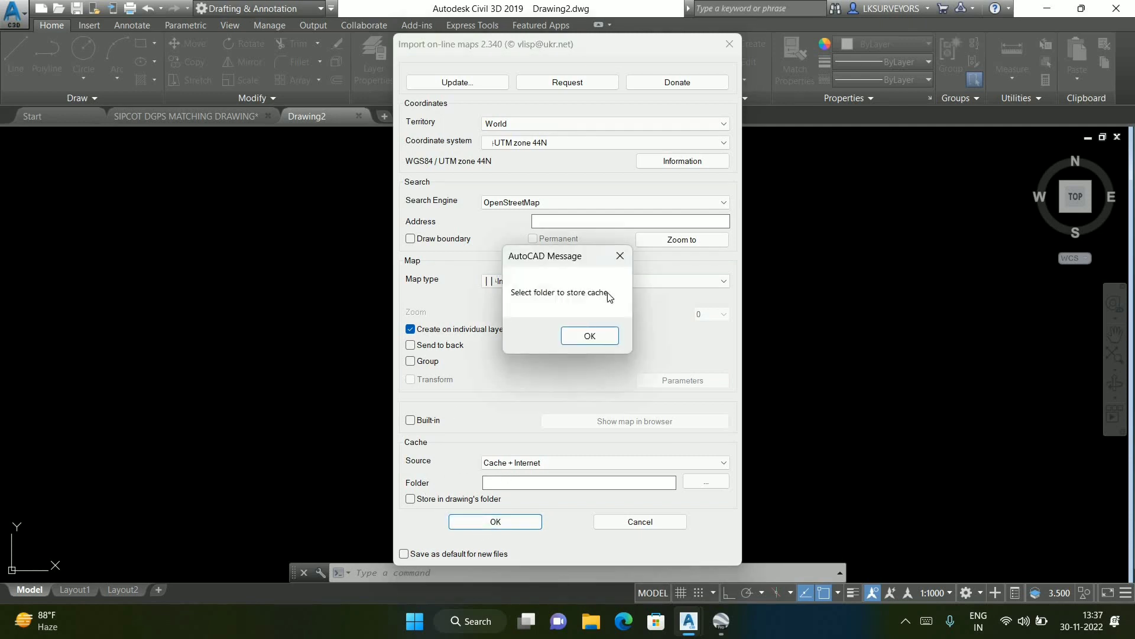
left_click(622, 254)
left_click(729, 44)
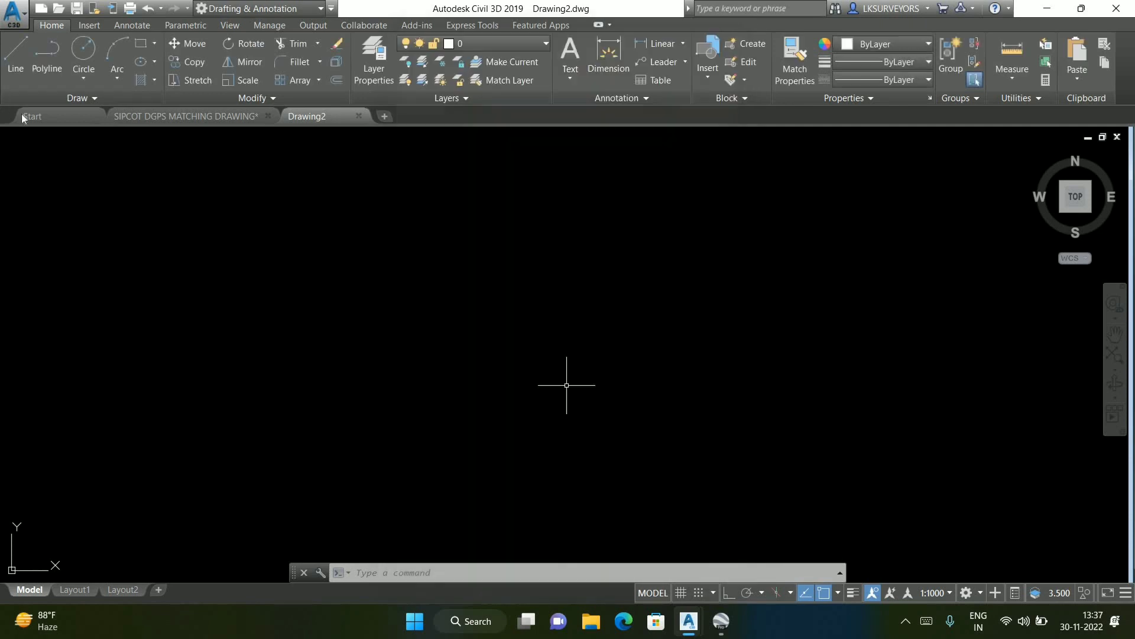
Save the new drawing as Drawing2 in AutoCAD 2018 Drawing (*.dwg) format
left_click(19, 17)
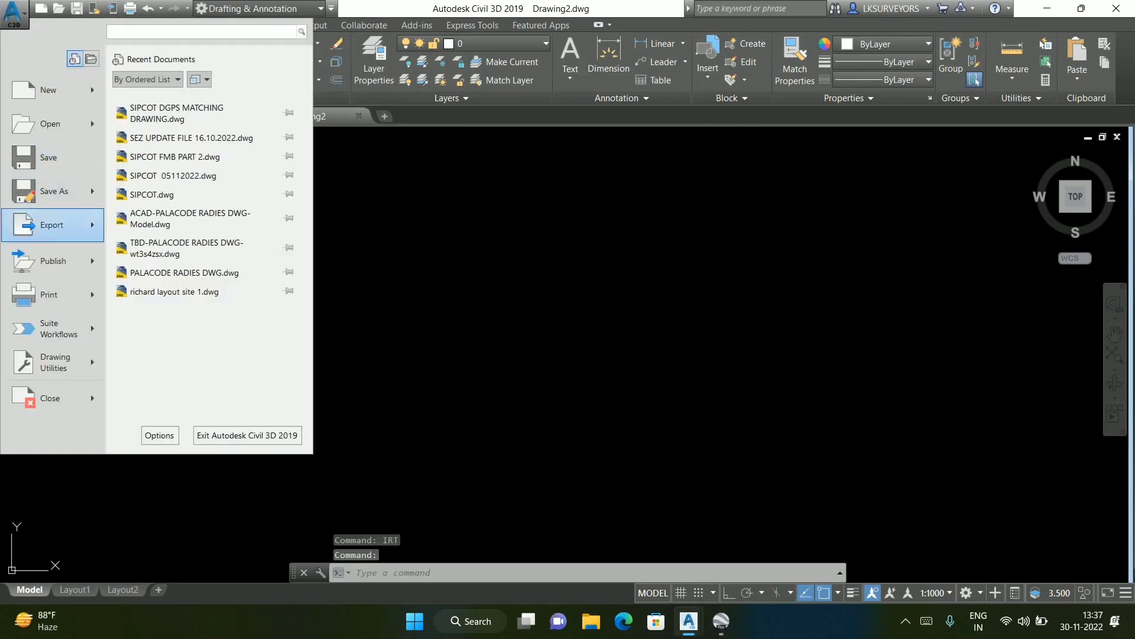
left_click(63, 191)
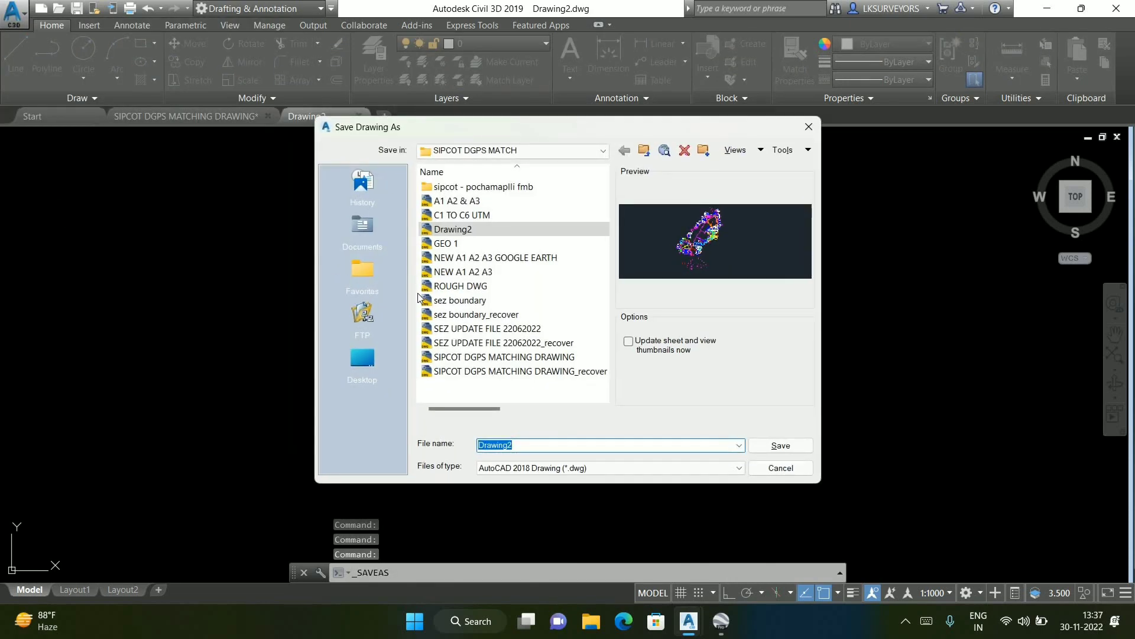
left_click(514, 149)
left_click(477, 167)
left_click(763, 448)
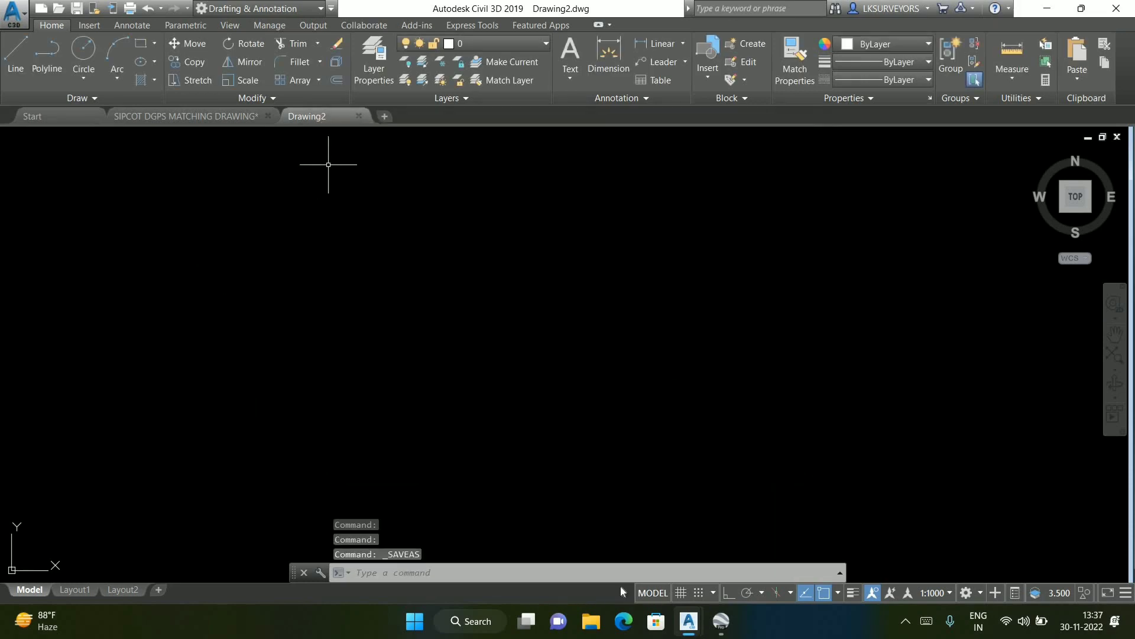
Run IRT in the saved drawing and choose WGS84 / UTM zone 44N as the coordinate system
type("i")
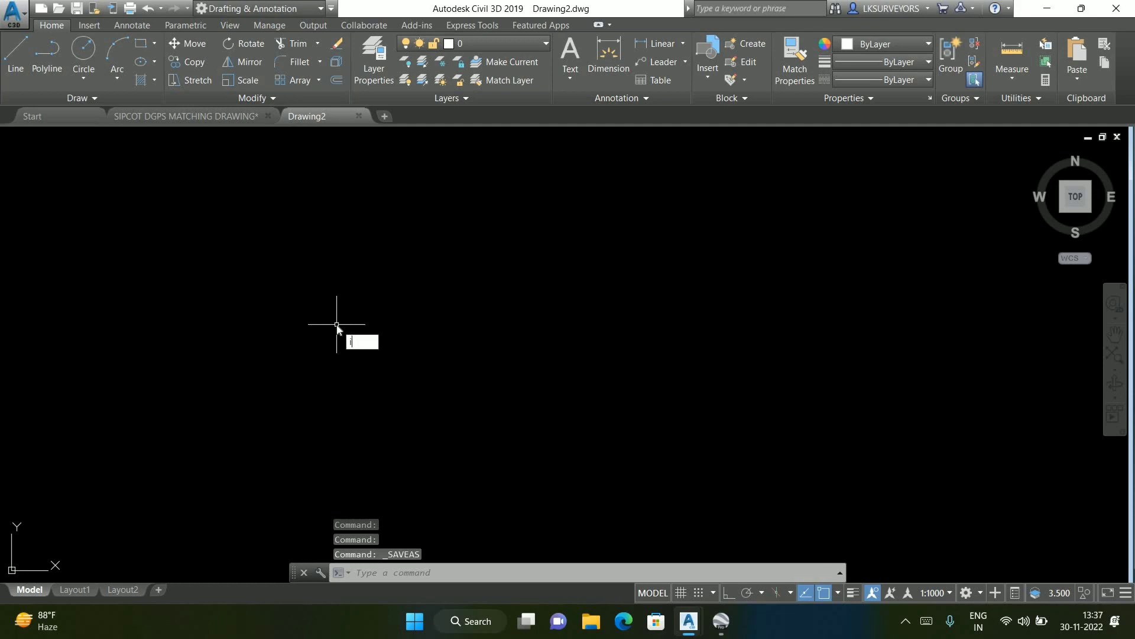
type("r")
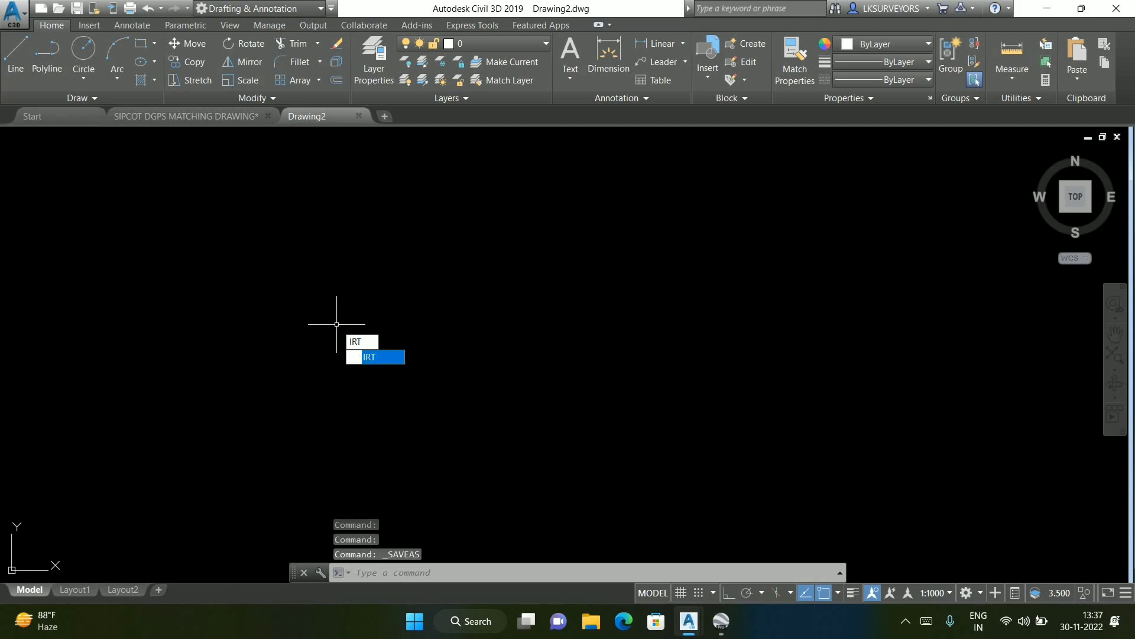
key("Return")
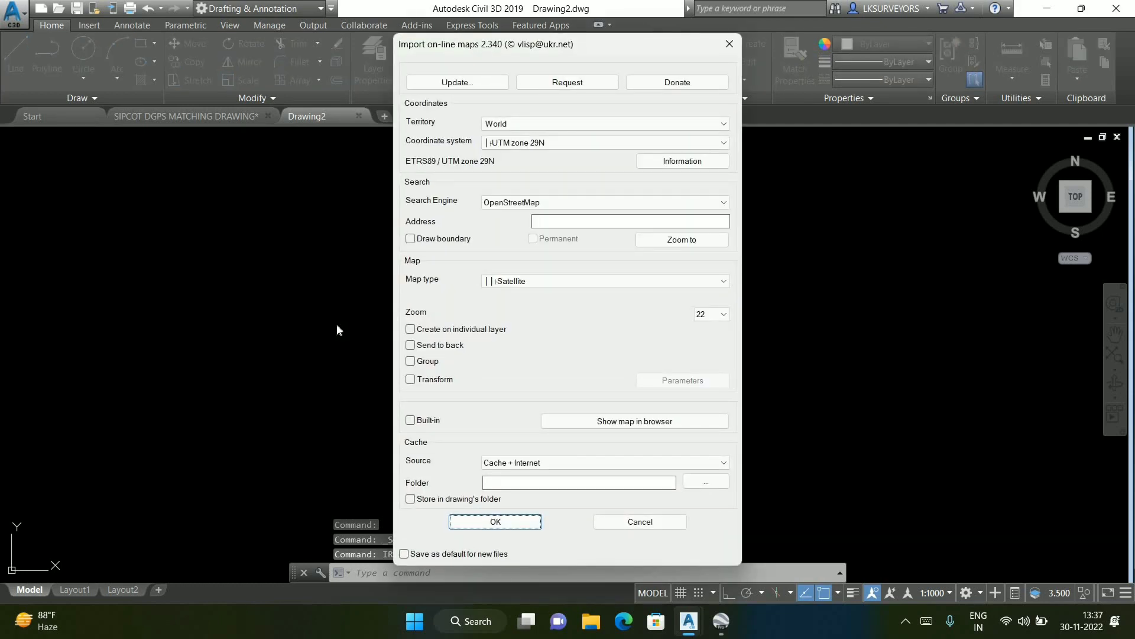
left_click(550, 142)
scroll(564, 299, "up", 8)
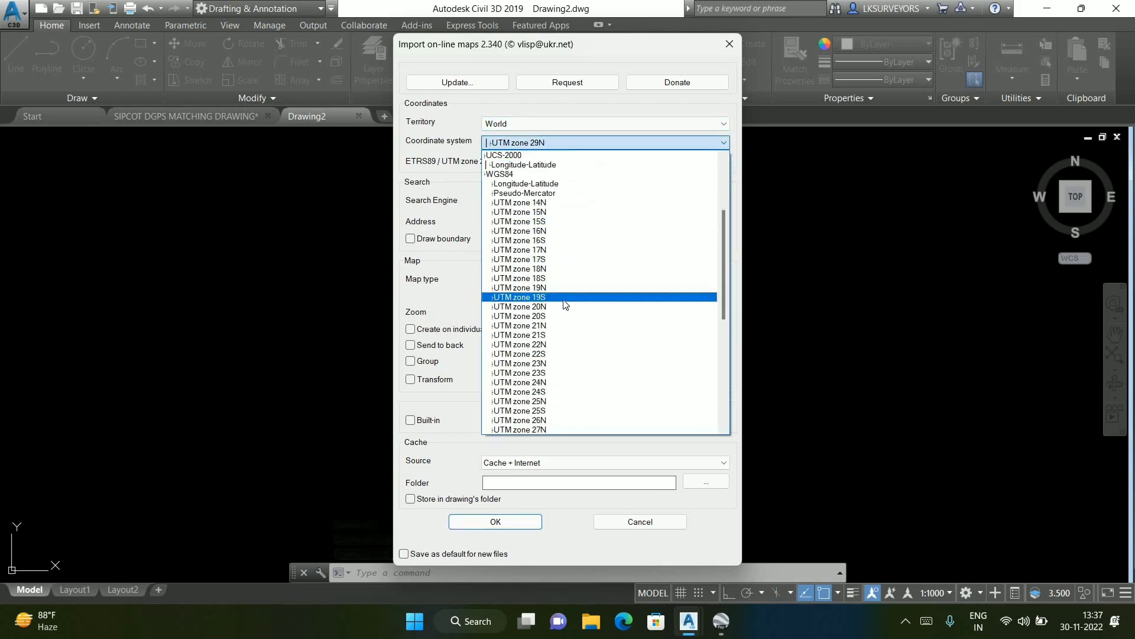
scroll(564, 305, "down", 9)
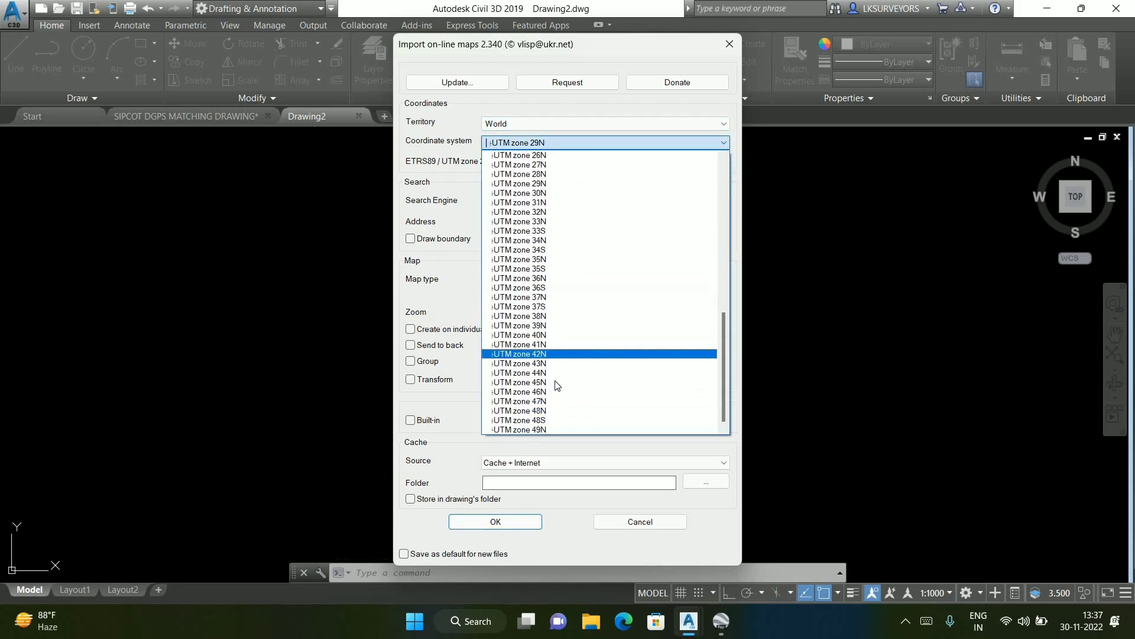
left_click(555, 374)
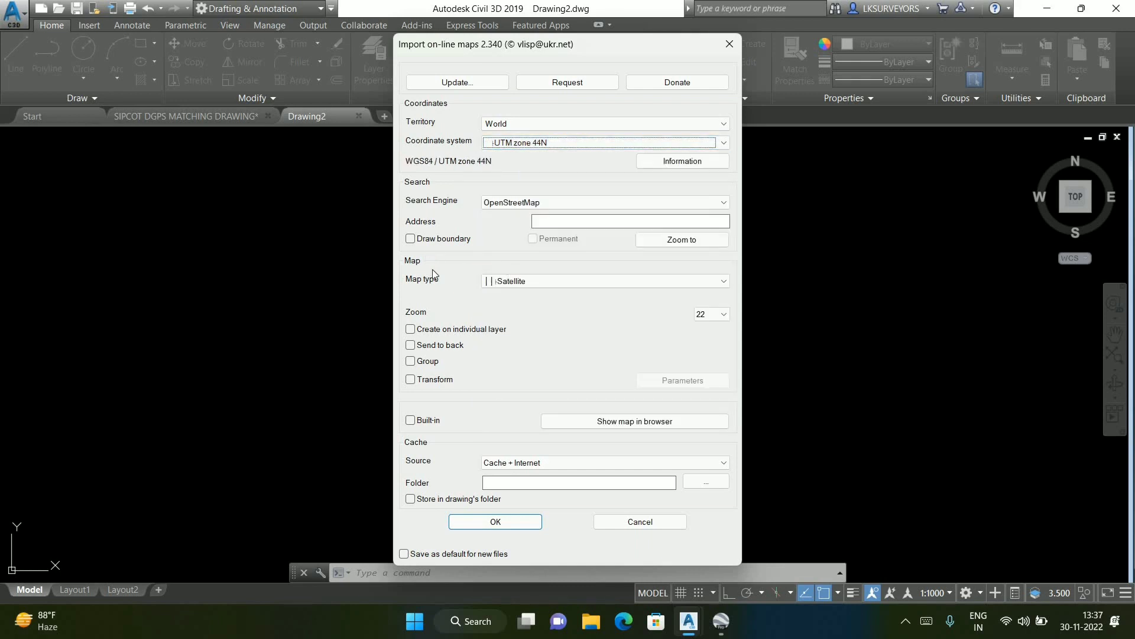
Set the map type to local-files KML Import, created on an individual layer with the cache stored in the drawing's folder, and start the import
left_click(436, 331)
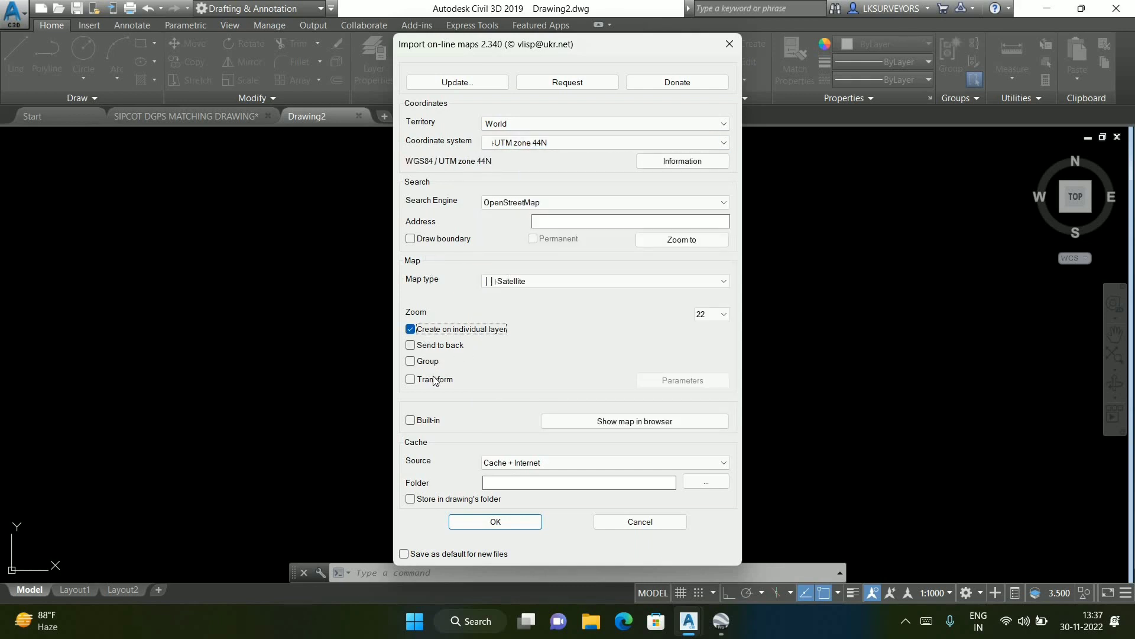
left_click(551, 286)
scroll(508, 319, "up", 2)
scroll(509, 319, "up", 4)
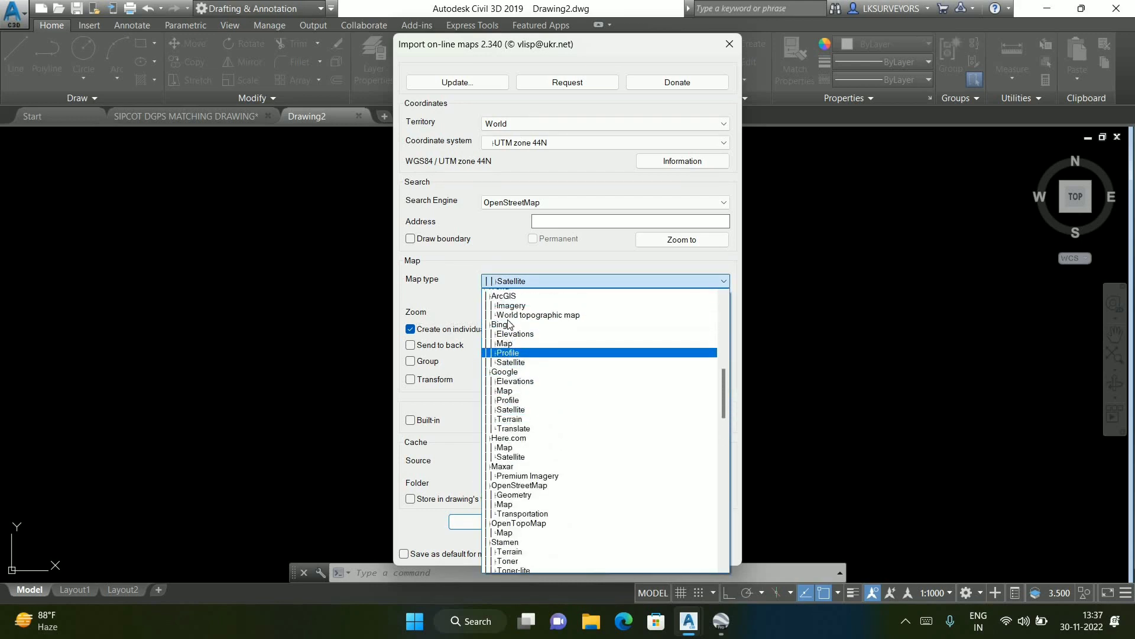
scroll(512, 316, "up", 1)
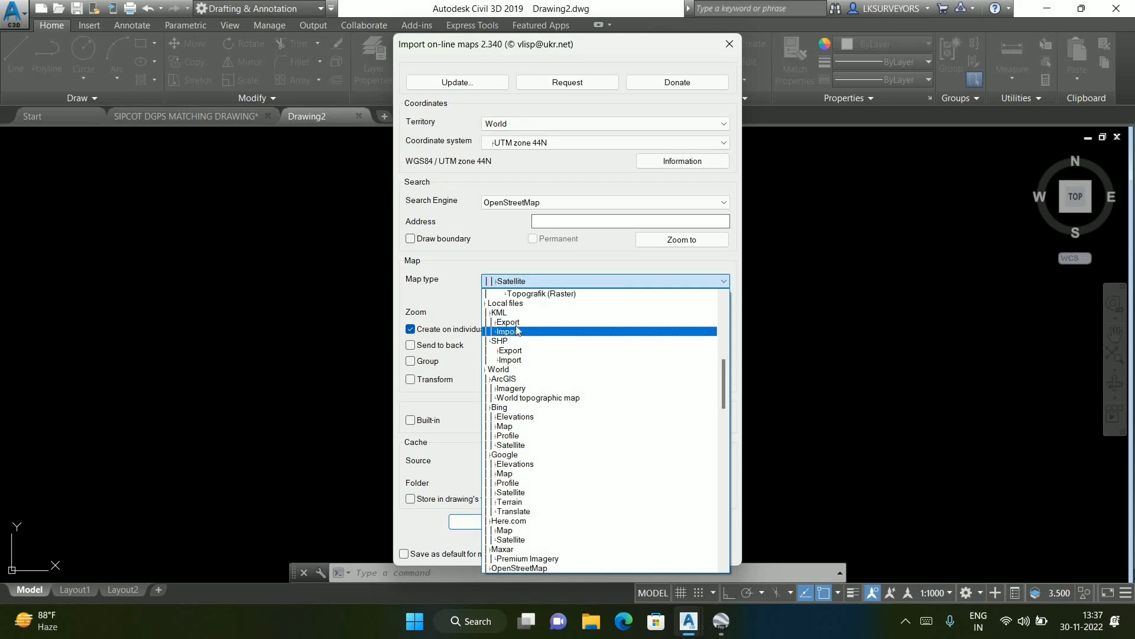
left_click(518, 330)
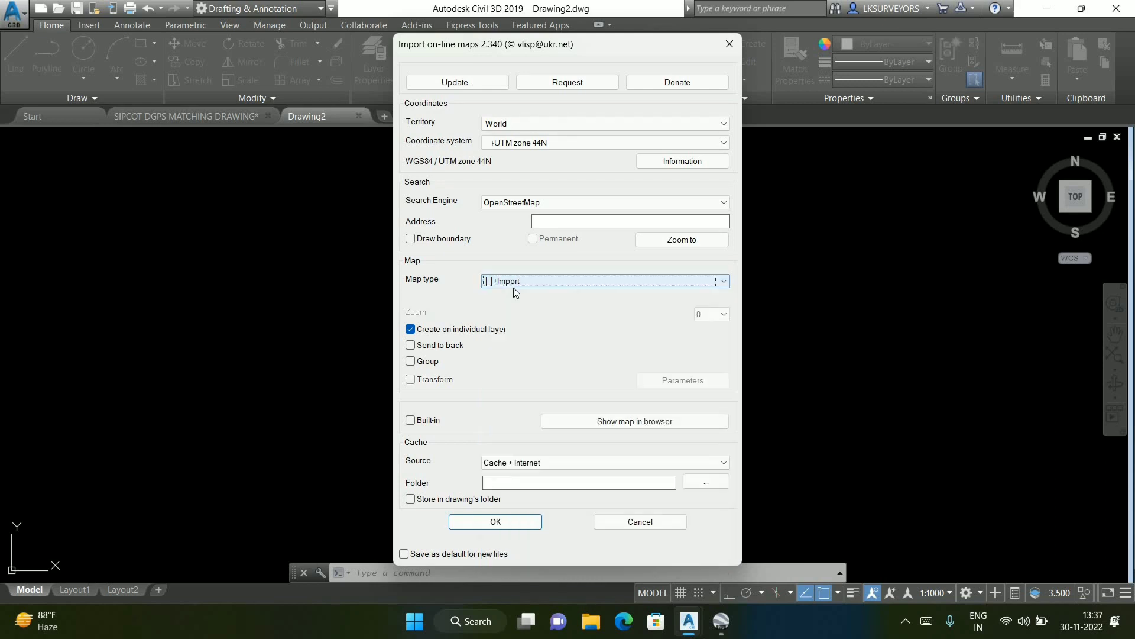
left_click(471, 500)
left_click(500, 521)
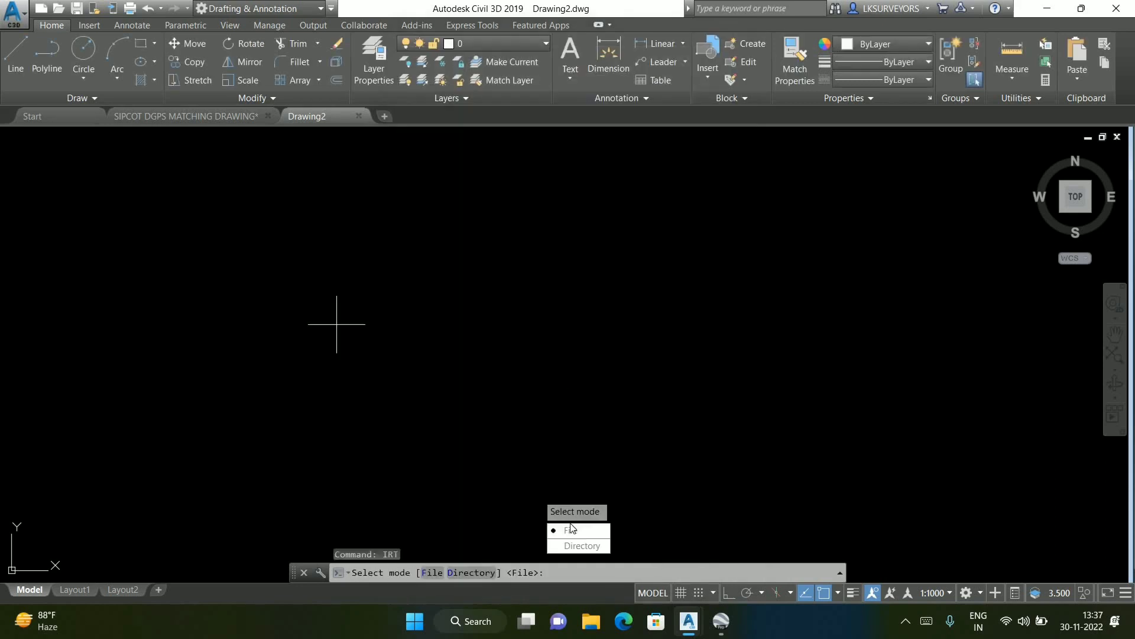
Import the trail1 KML file from the Desktop using File mode
left_click(571, 530)
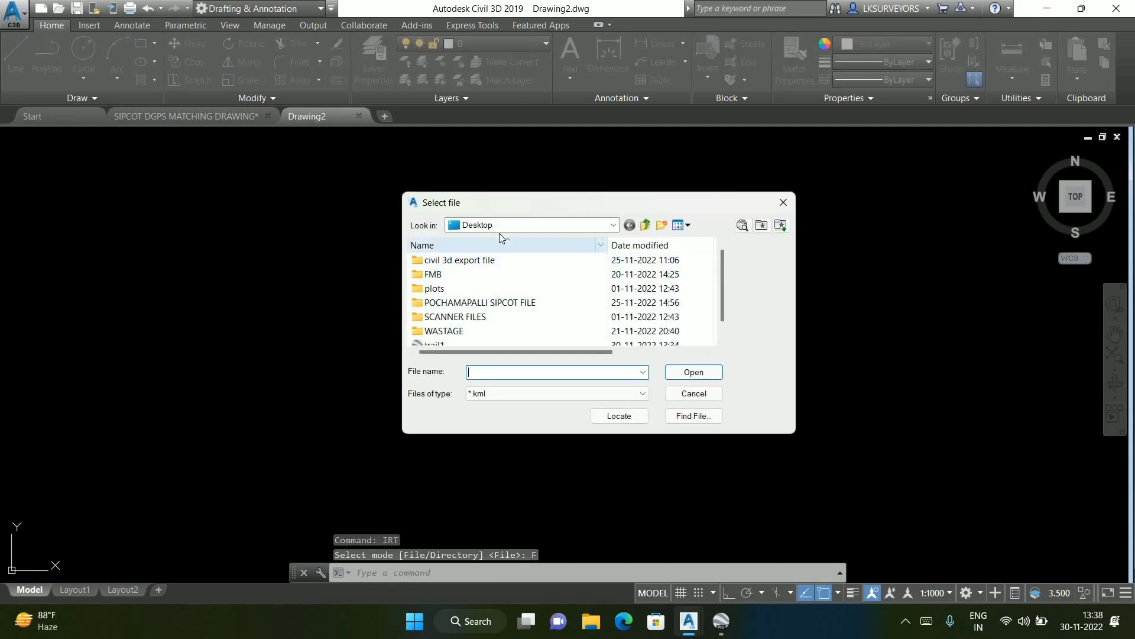
scroll(474, 295, "down", 1)
left_click(449, 332)
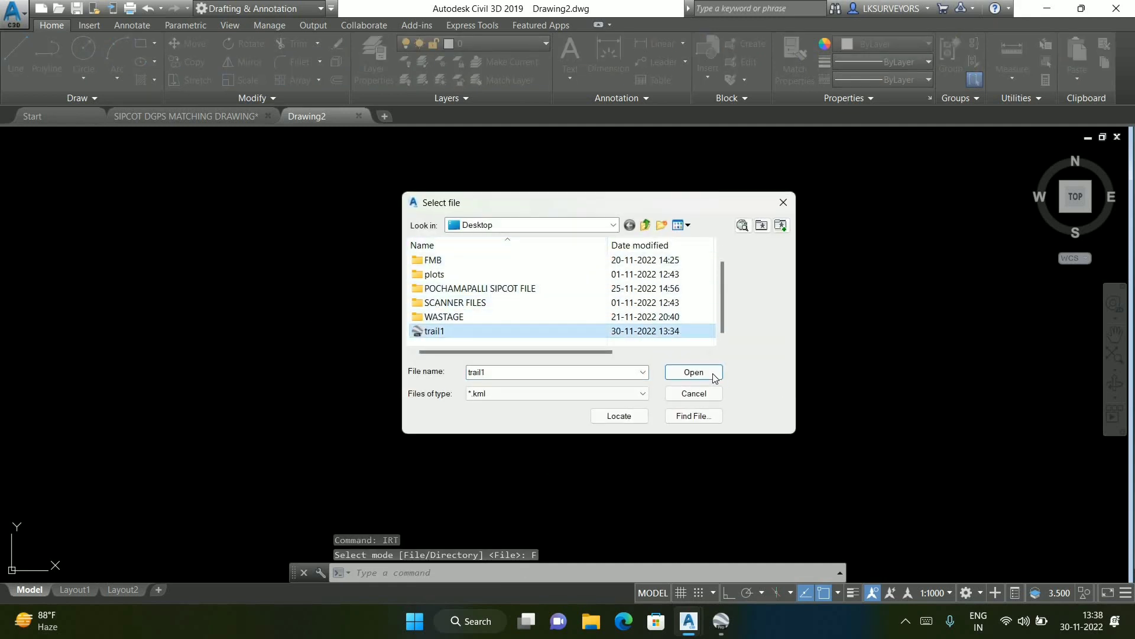
left_click(520, 395)
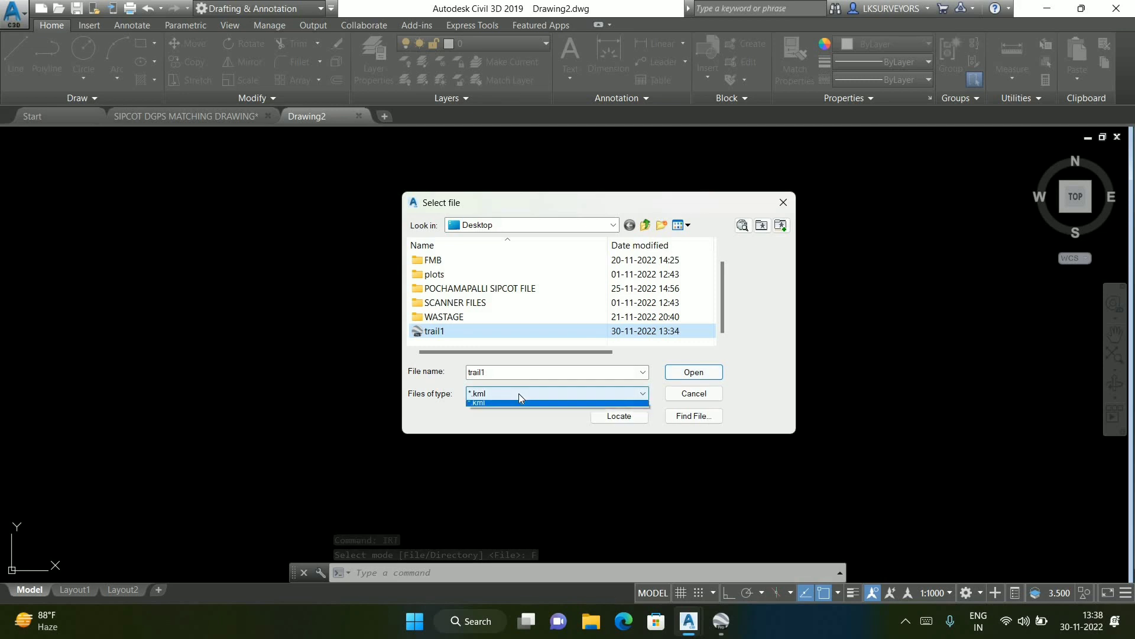
left_click(519, 395)
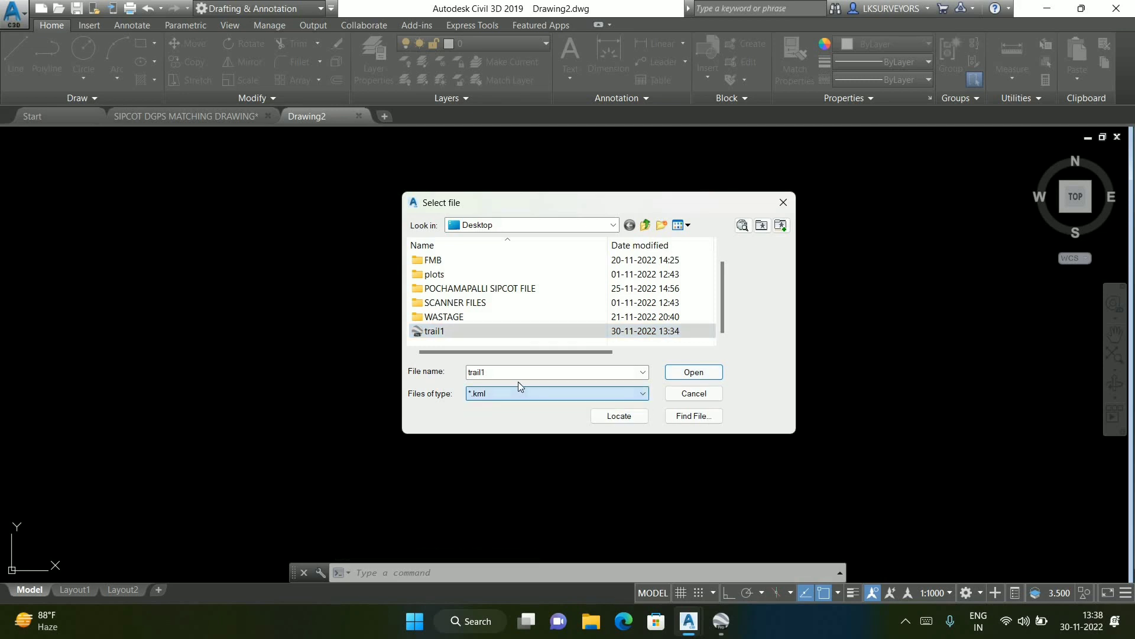
left_click(710, 374)
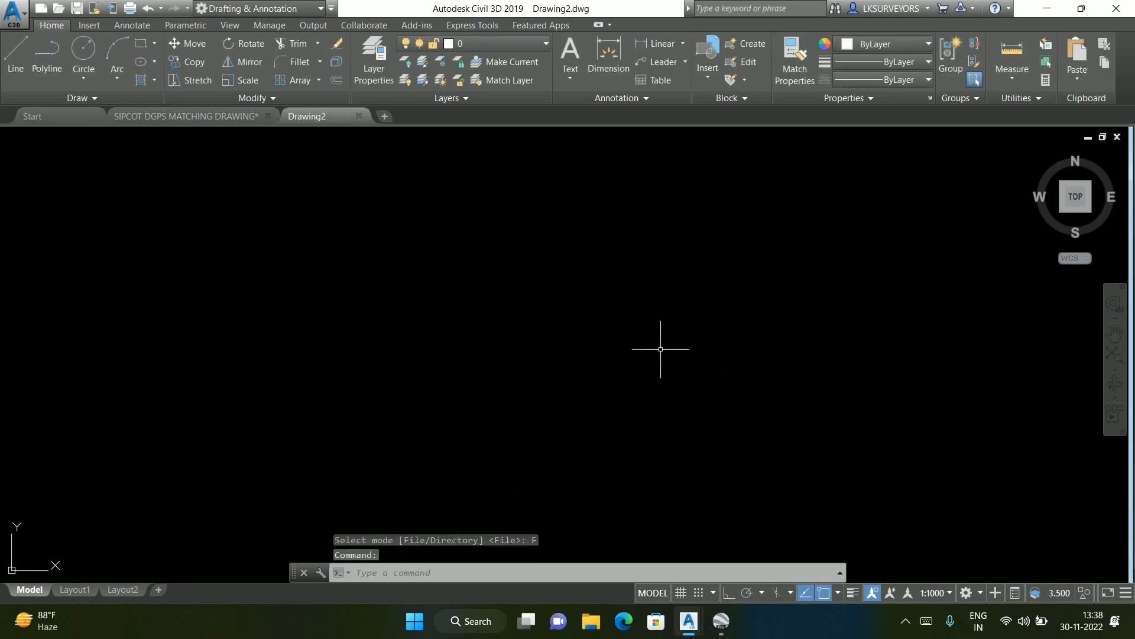
Fit the imported KML linework in view and examine its plots and roads up close, selecting one plot line to check it
middle_click(621, 297)
middle_click(620, 298)
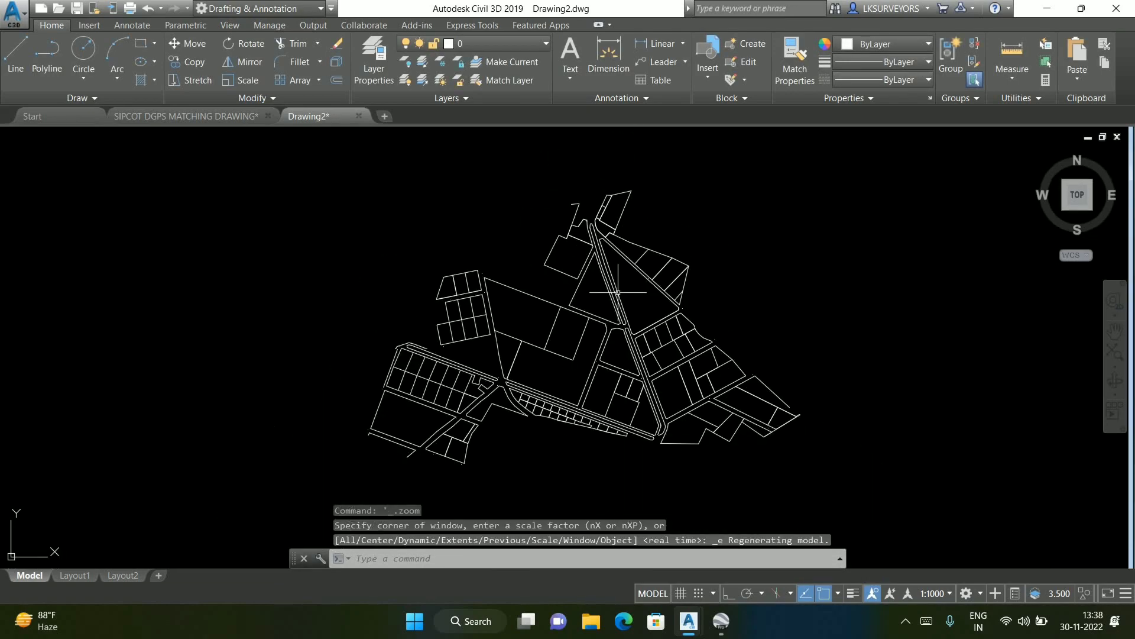
scroll(478, 398, "up", 6)
scroll(431, 266, "down", 5)
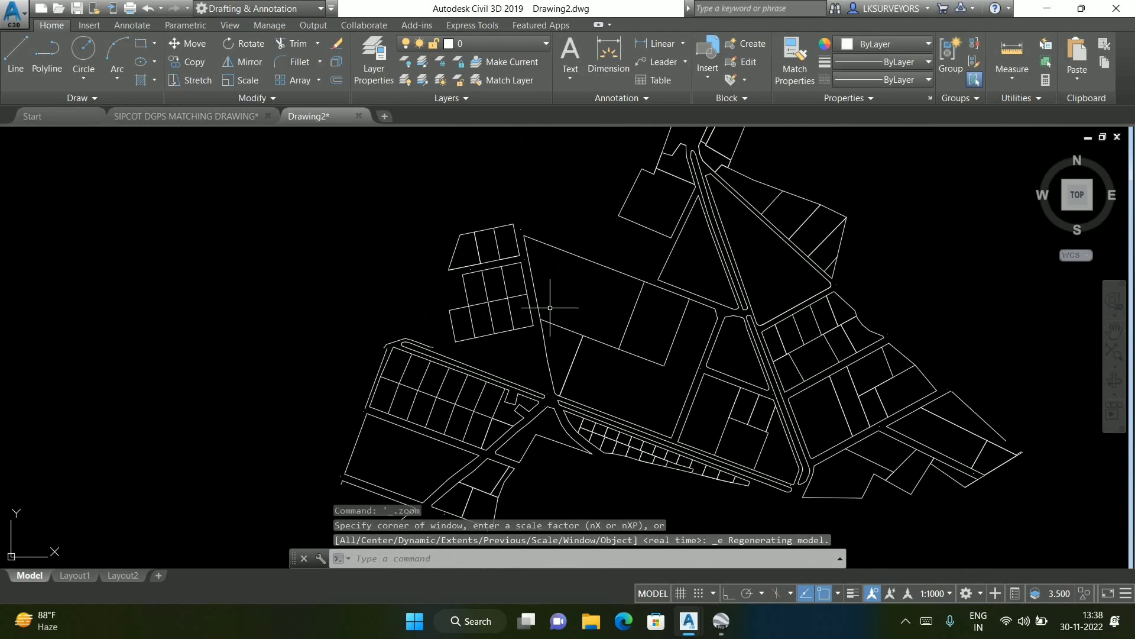
scroll(703, 371, "up", 6)
scroll(703, 371, "down", 7)
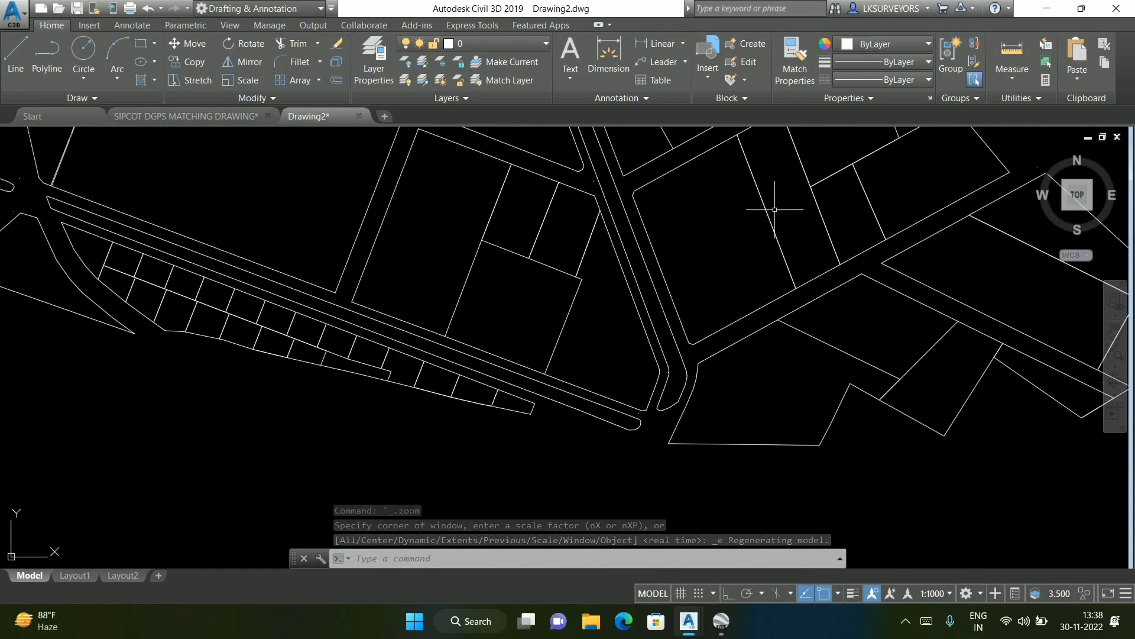
scroll(517, 353, "up", 7)
scroll(432, 271, "up", 4)
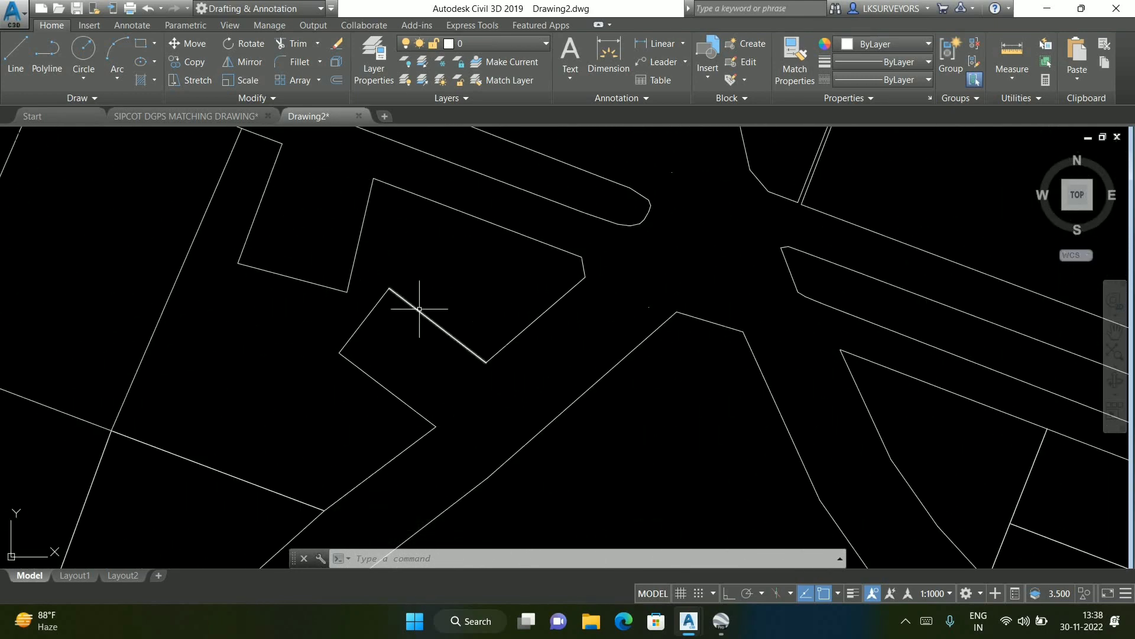
left_click(477, 357)
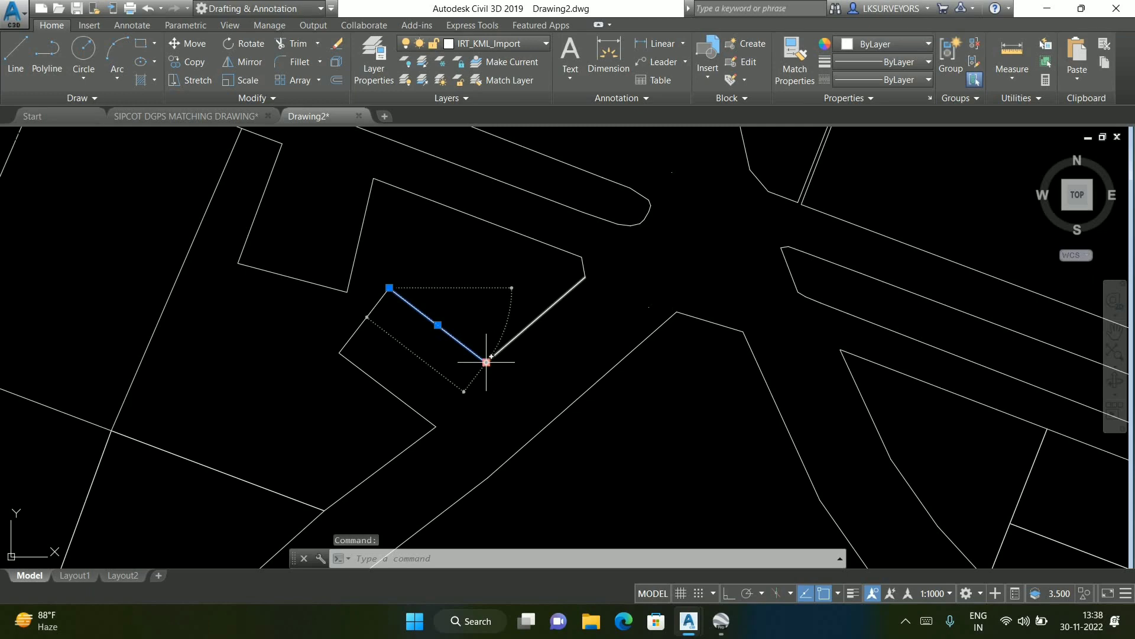
scroll(514, 355, "down", 7)
Select all the imported linework and convert it to a block named ef
left_click(662, 214)
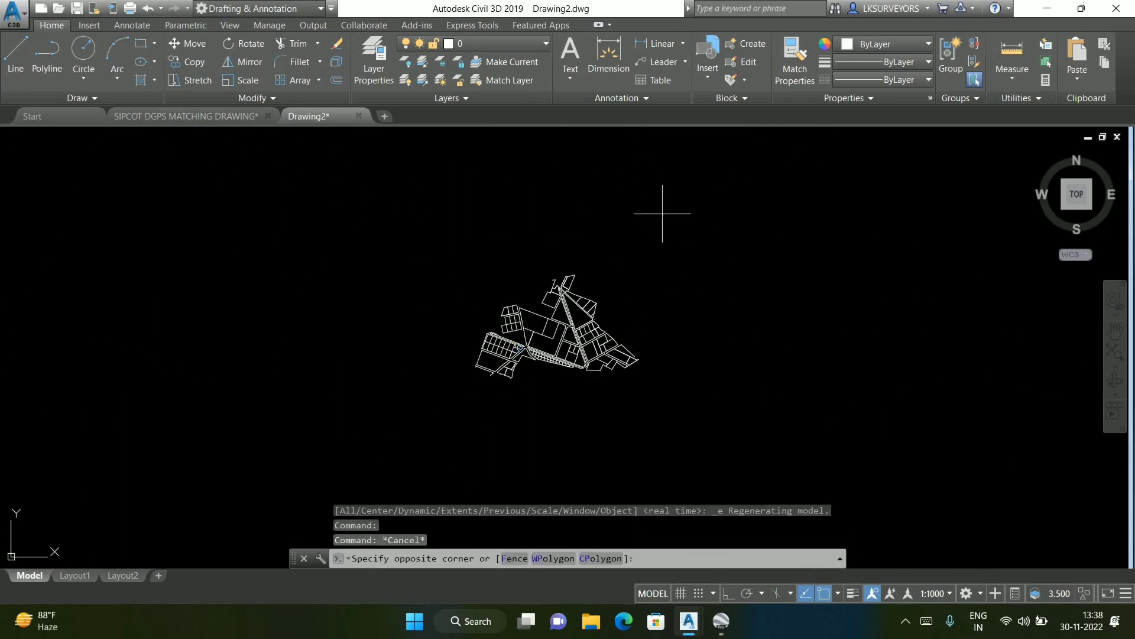
left_click(353, 453)
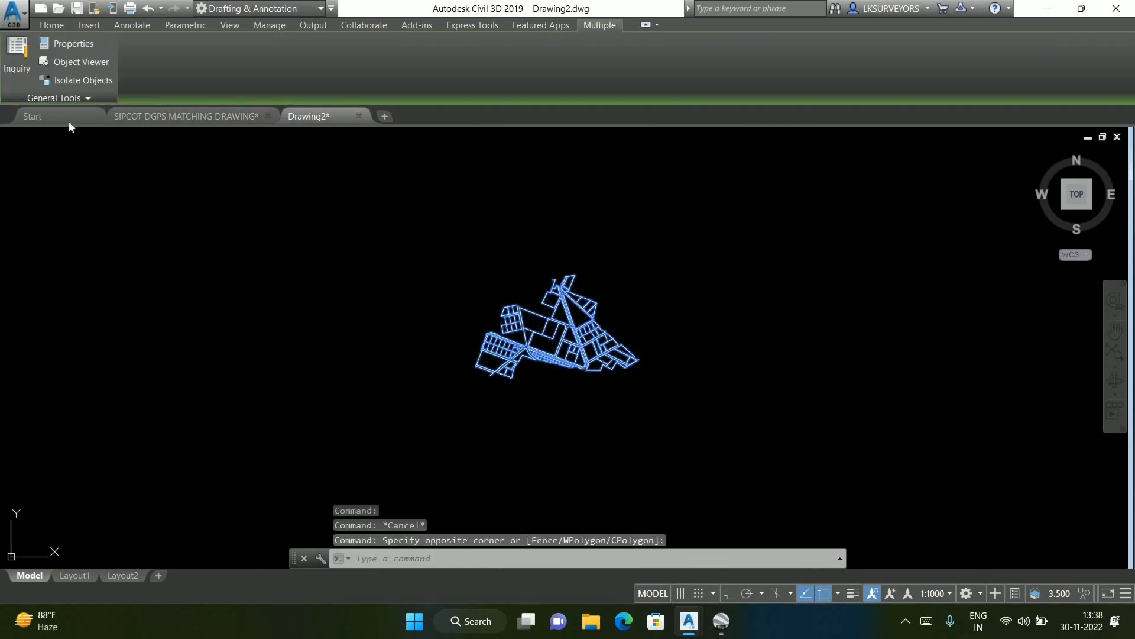
mouse_move(177, 120)
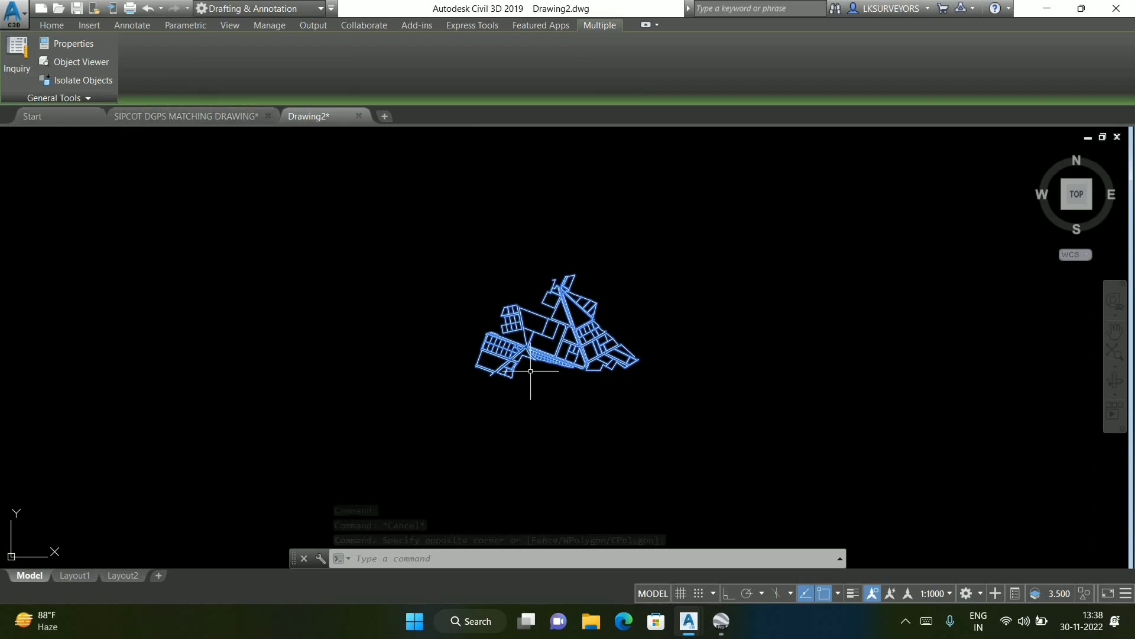
scroll(531, 371, "up", 2)
type("b")
key("Return")
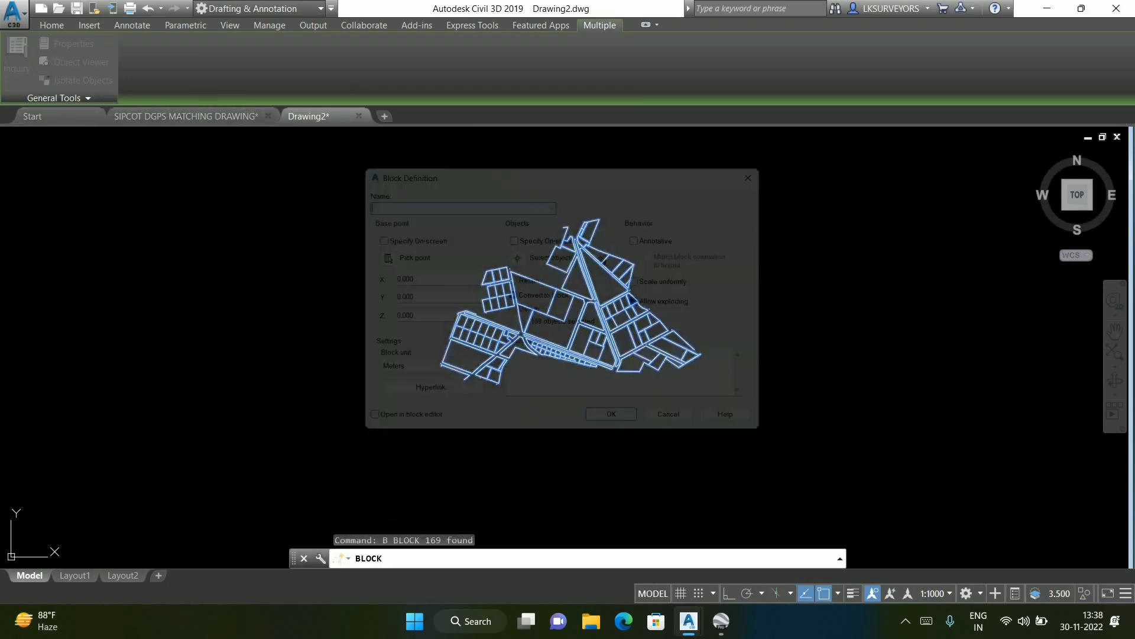
type("ef")
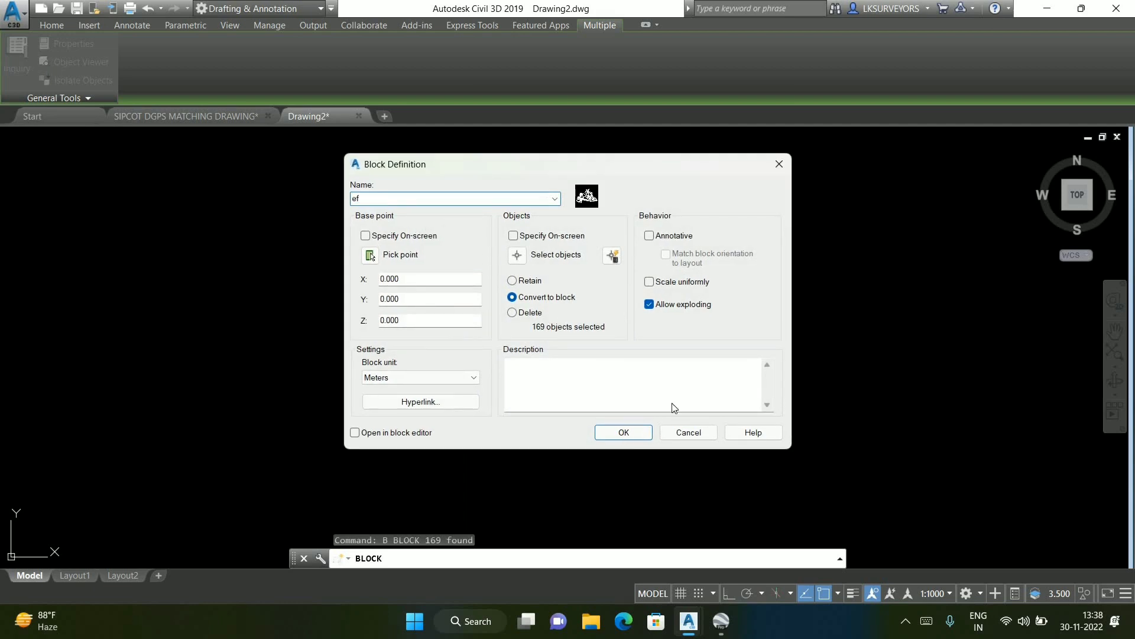
left_click(624, 431)
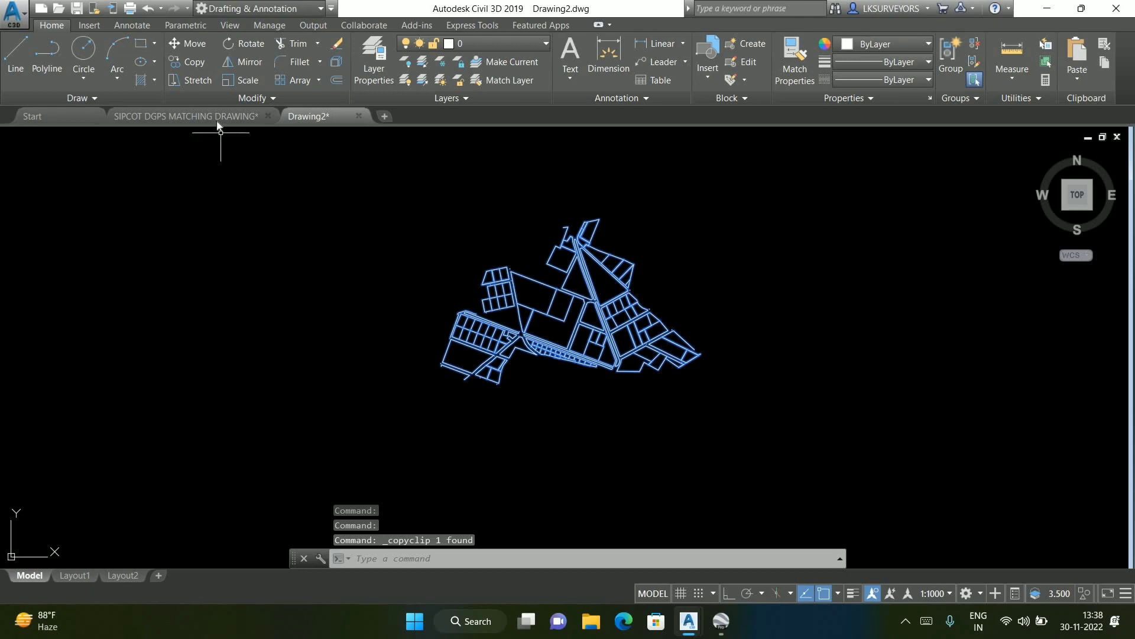
Copy the block and paste it to original coordinates in the SIPCOT DGPS MATCHING DRAWING
scroll(498, 267, "down", 5)
middle_click_drag(757, 318, 606, 246)
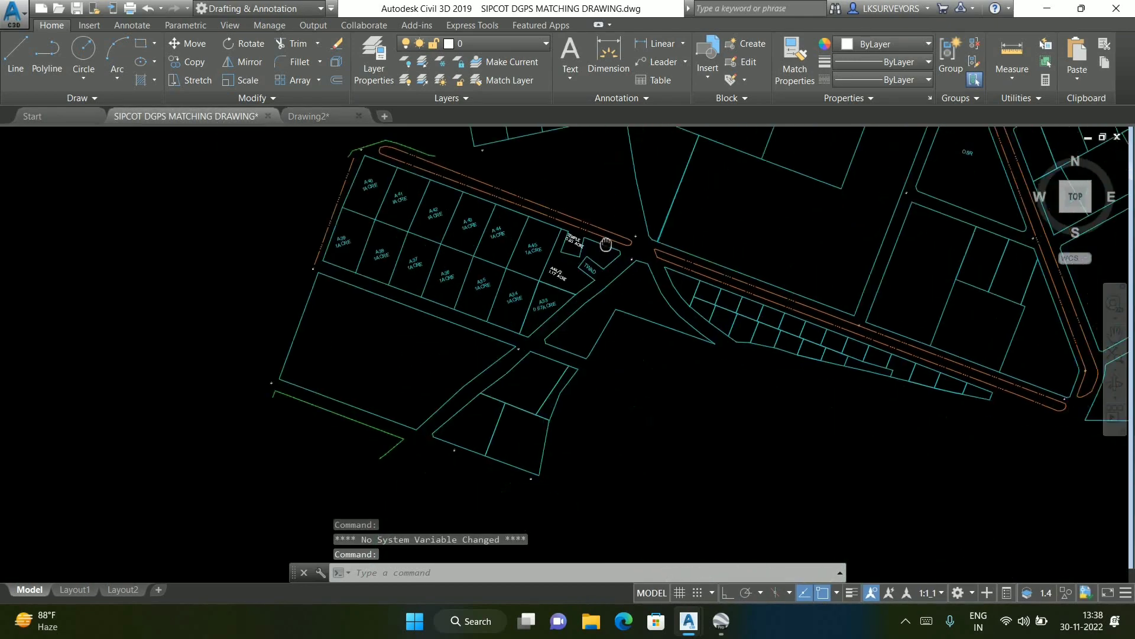
right_click(649, 208)
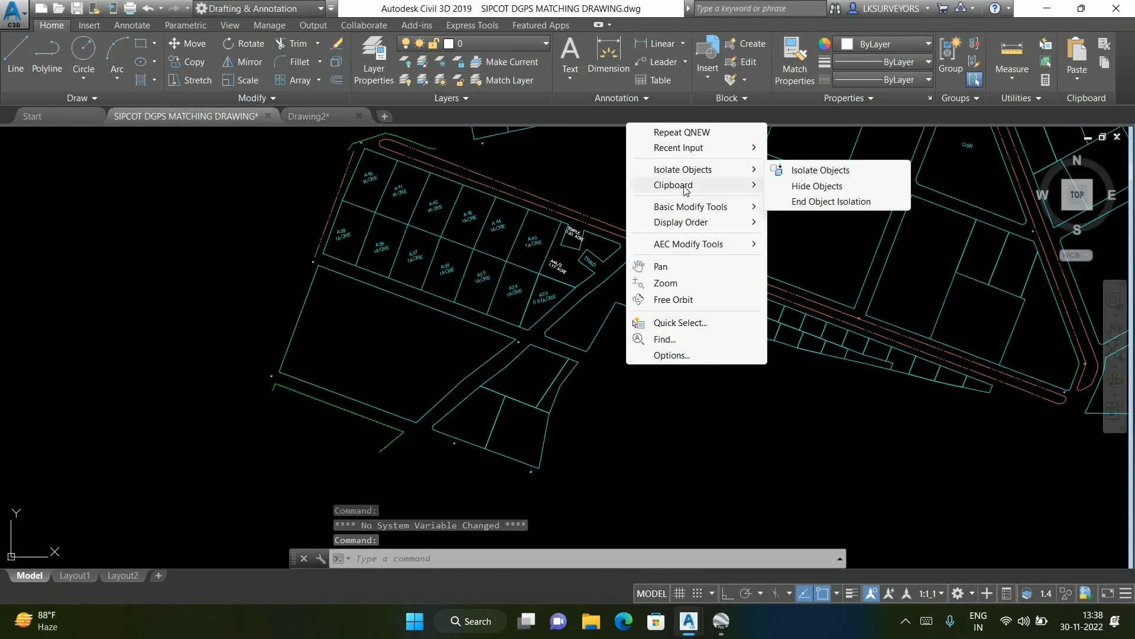
mouse_move(675, 185)
left_click(840, 268)
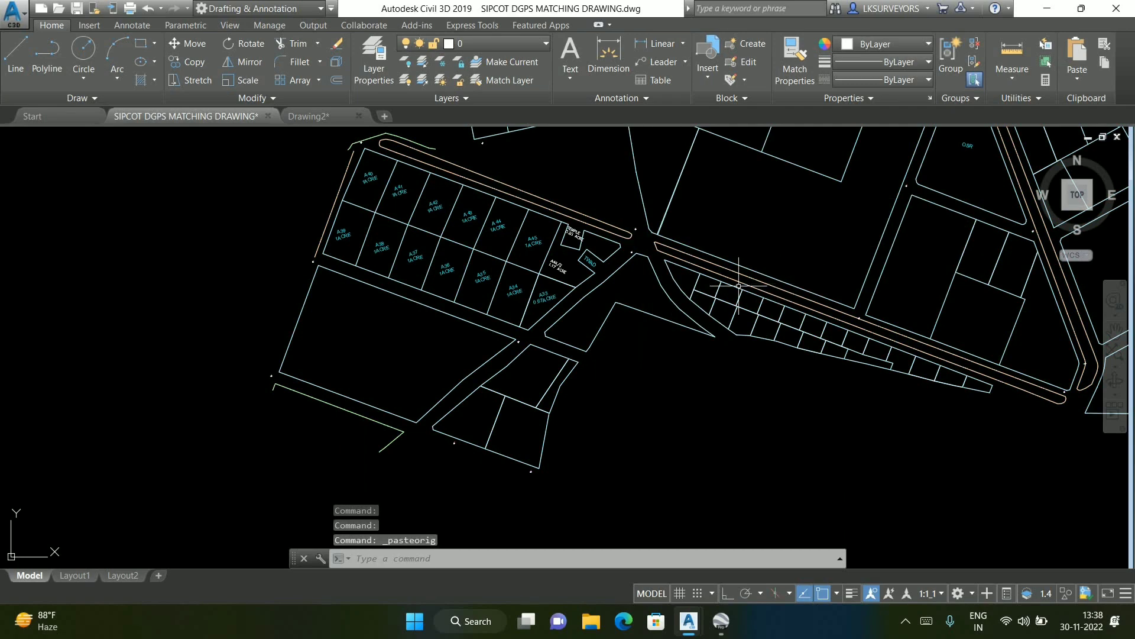
Examine how the pasted KML block aligns with the original plot and road lines
scroll(579, 249, "up", 6)
scroll(454, 350, "up", 4)
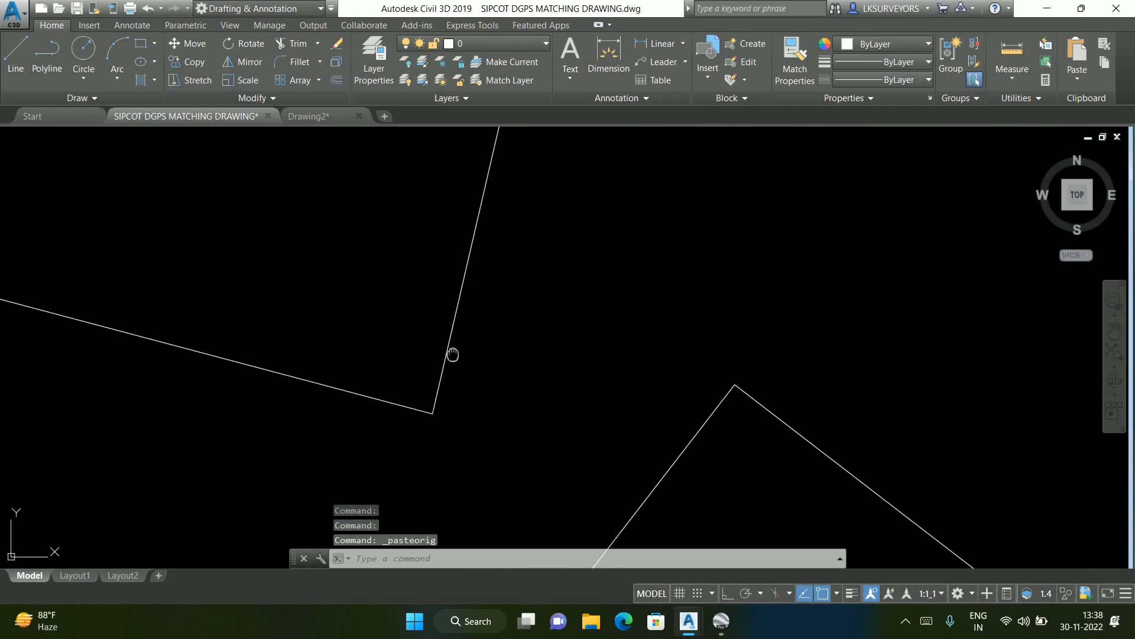
middle_click_drag(454, 354, 641, 184)
scroll(645, 189, "down", 6)
scroll(921, 348, "down", 8)
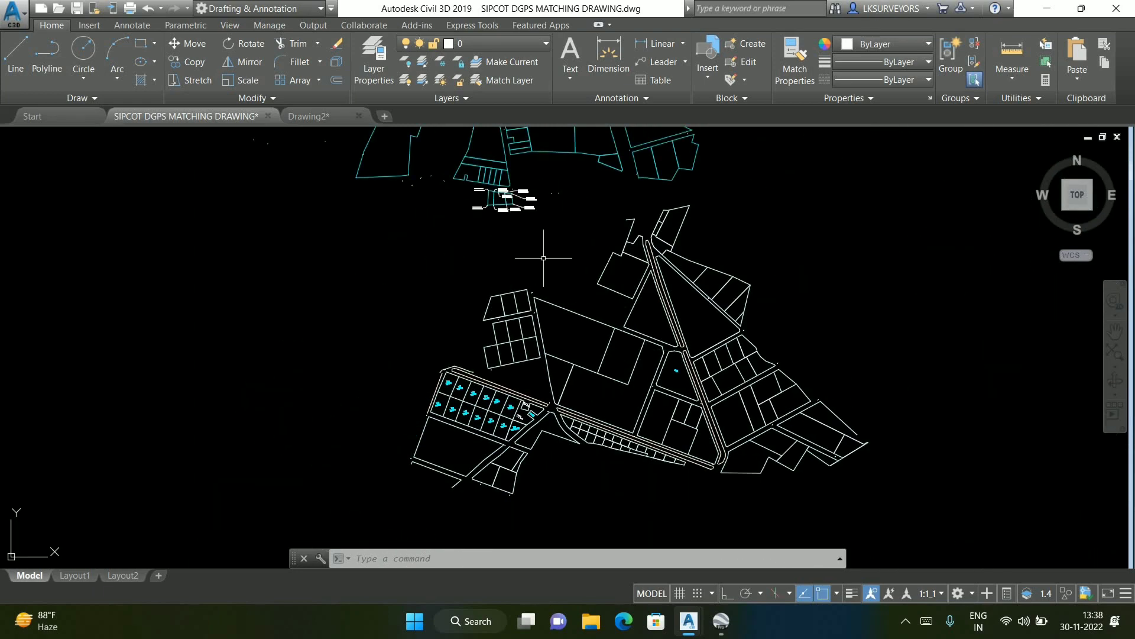
scroll(553, 331, "up", 6)
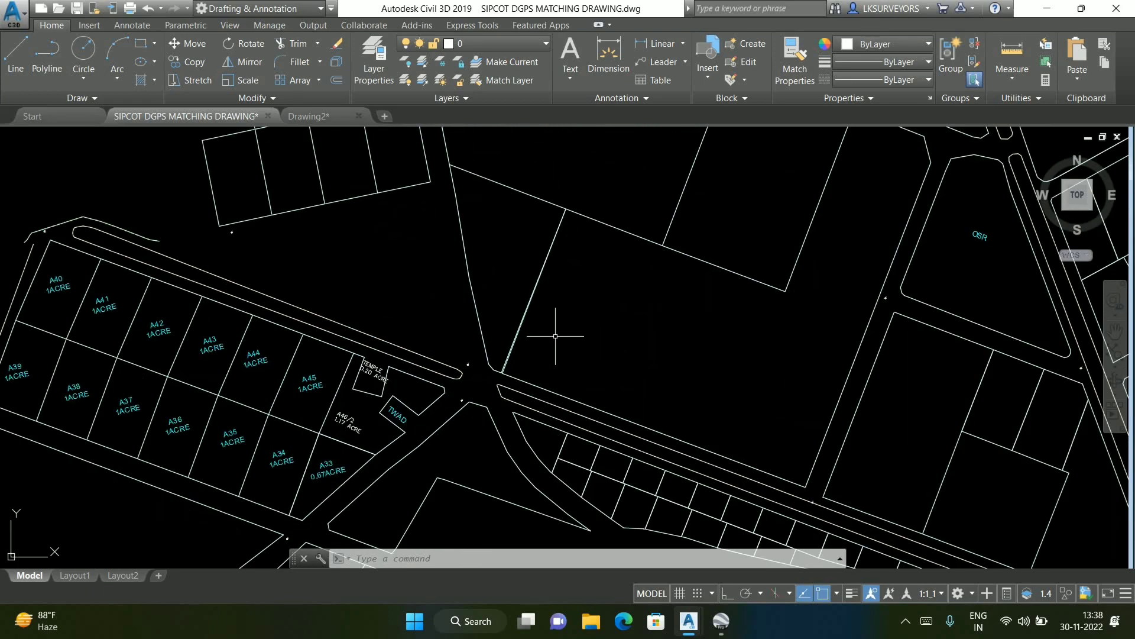